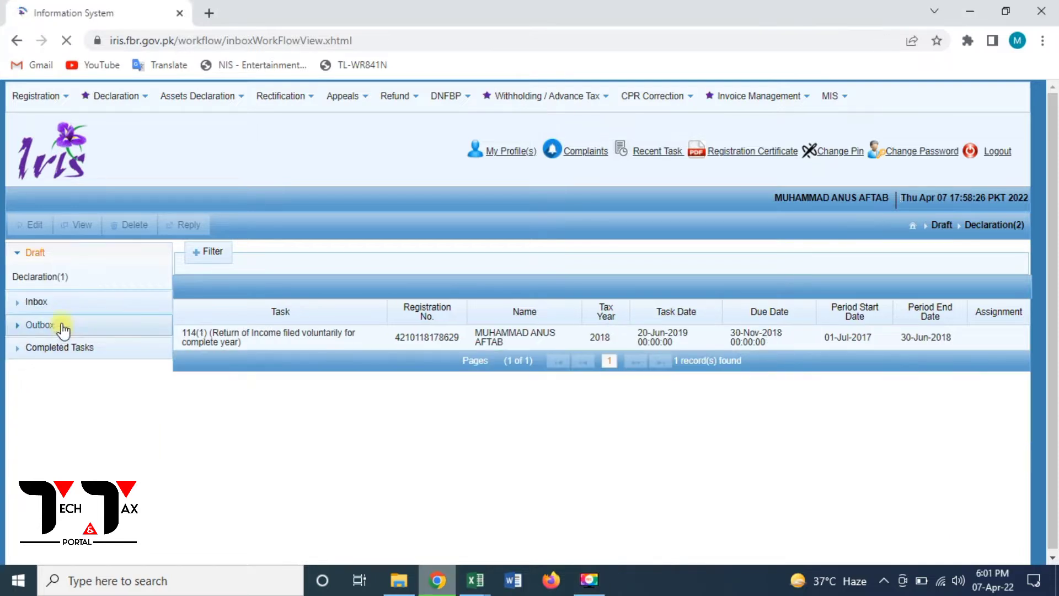
# - Select the 2021 114(4) notice under Inbox > Declaration(5) and bring up its Reply options
pyautogui.click(57, 326)
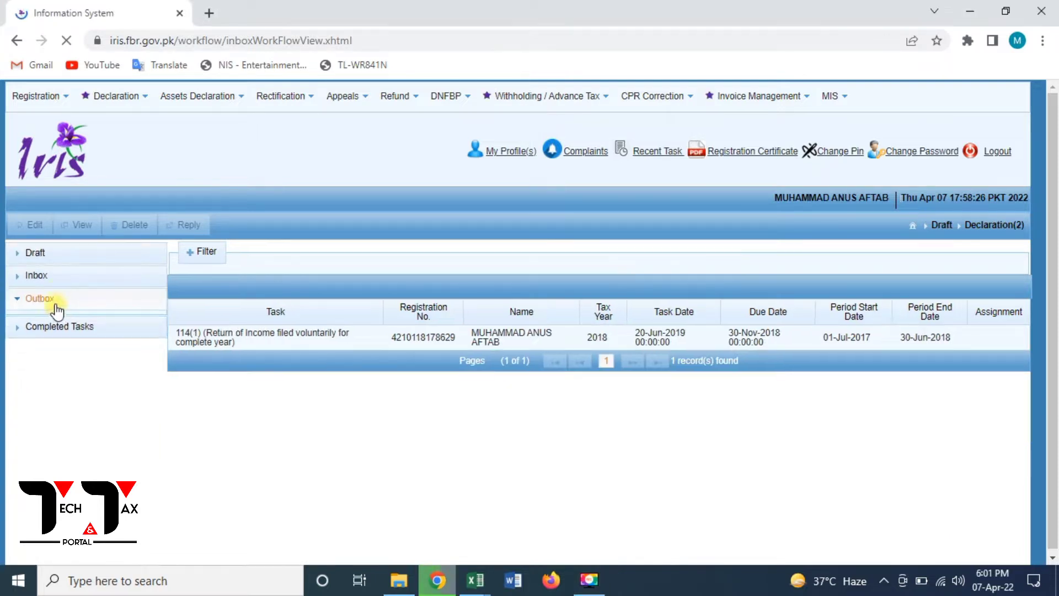
pyautogui.click(62, 275)
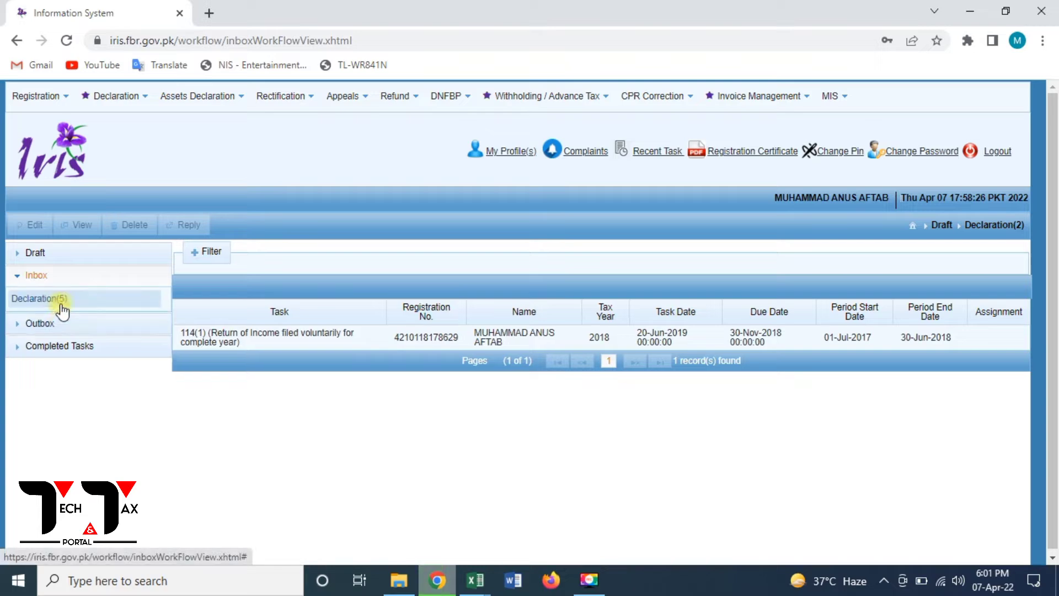
pyautogui.click(62, 300)
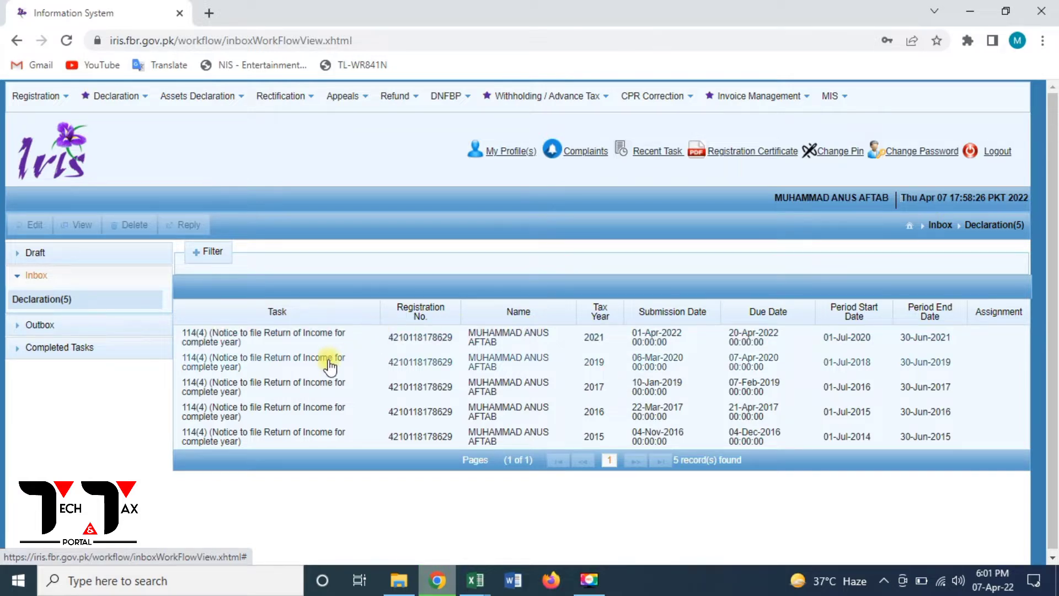
pyautogui.click(475, 336)
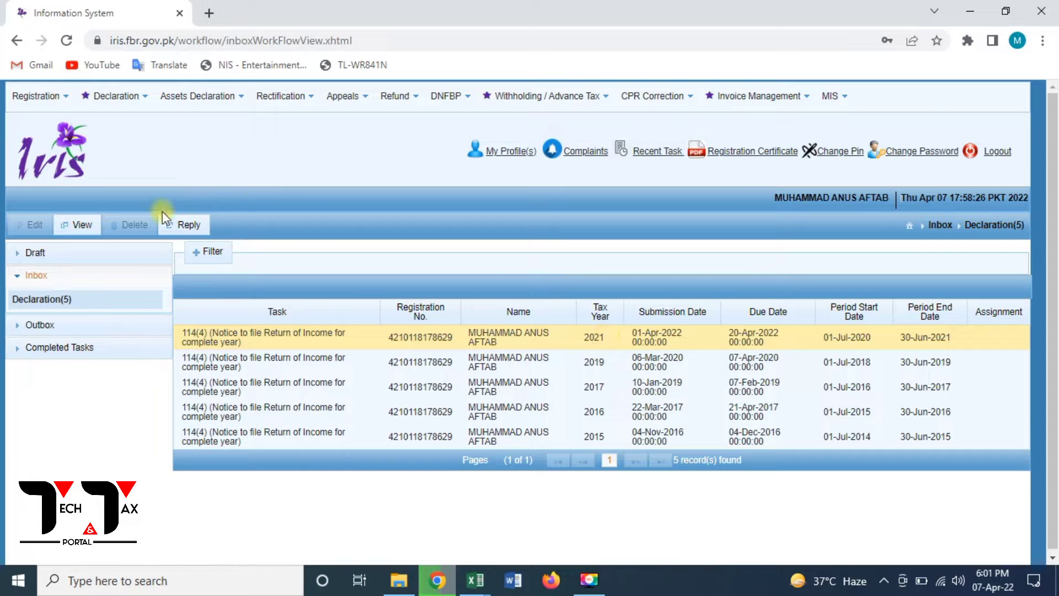
pyautogui.click(170, 231)
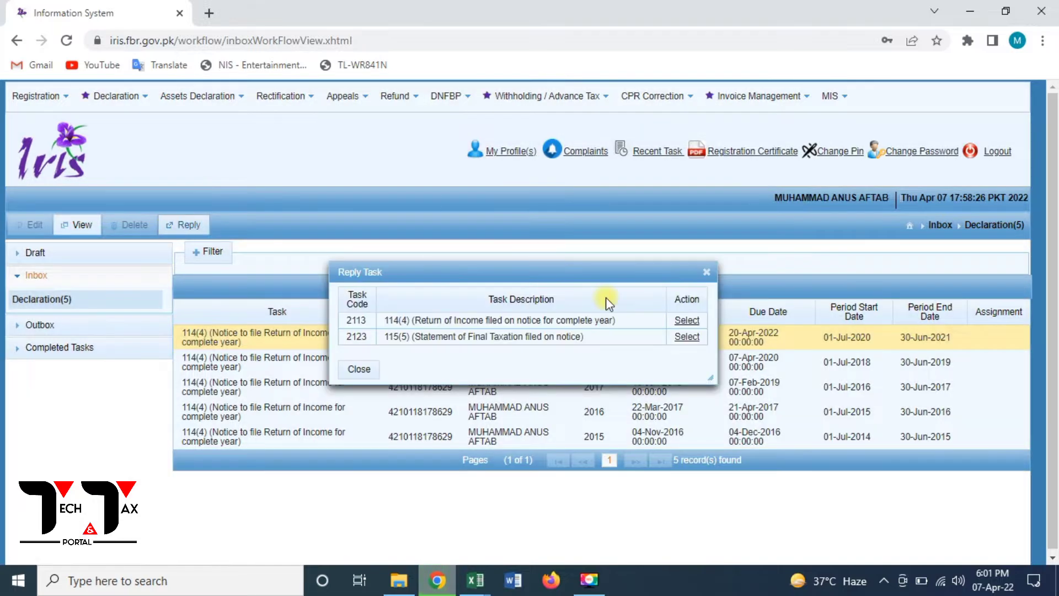
# - Start the 2021 114(4) return on task 2113, import the previous return, and calculate row 1009 salary
pyautogui.click(692, 323)
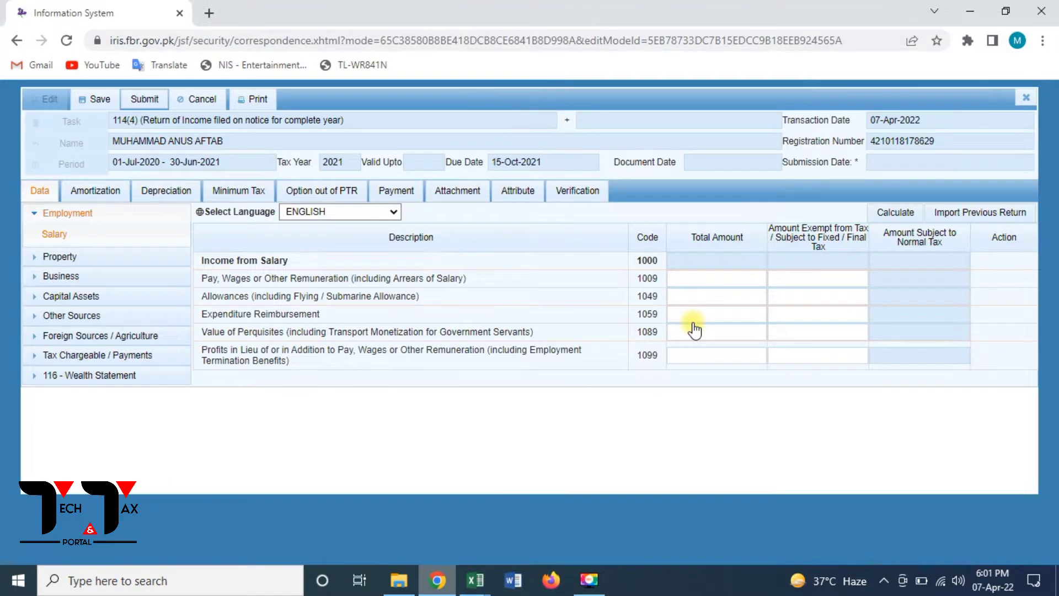
pyautogui.click(965, 212)
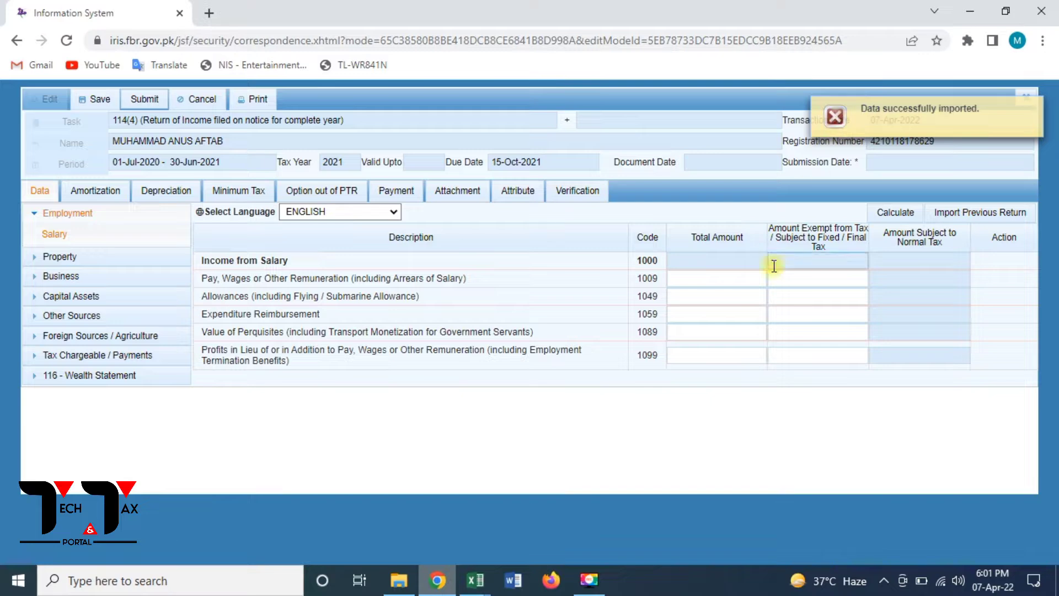
pyautogui.click(753, 275)
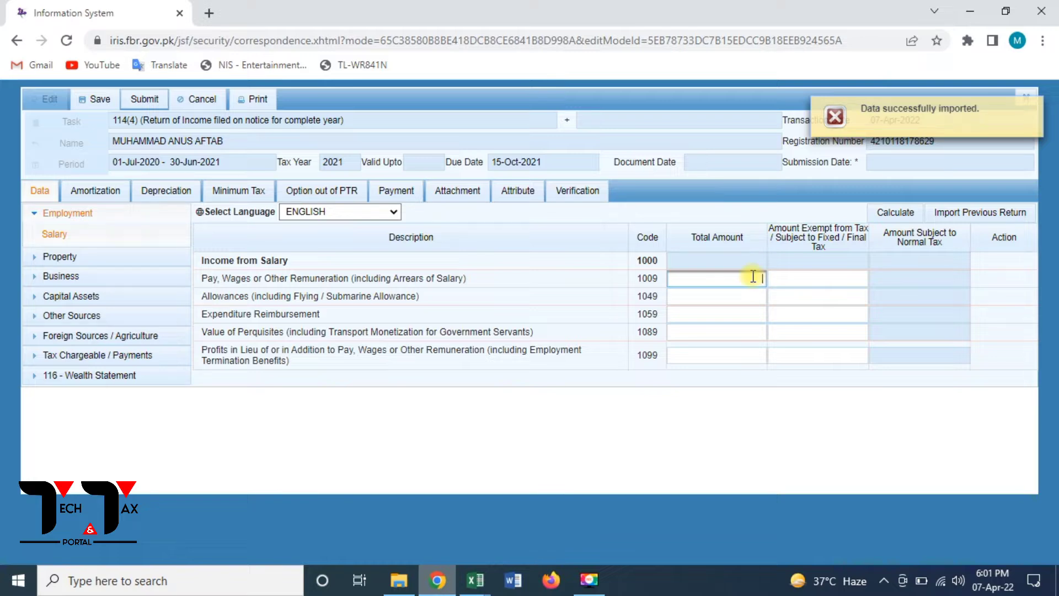
pyautogui.write('1236000')
pyautogui.click(832, 279)
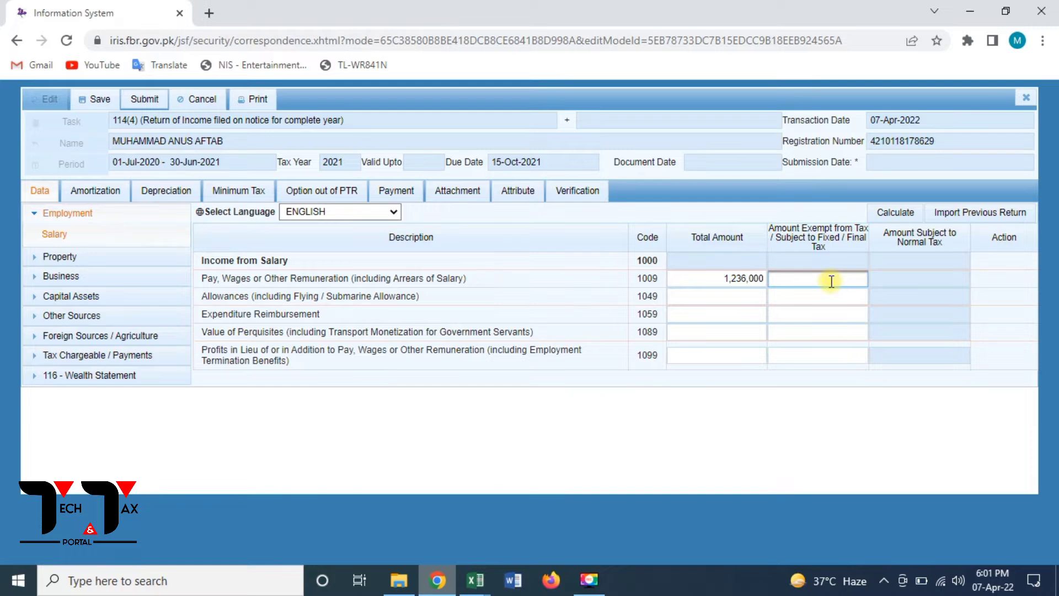
pyautogui.write('82392')
pyautogui.click(904, 214)
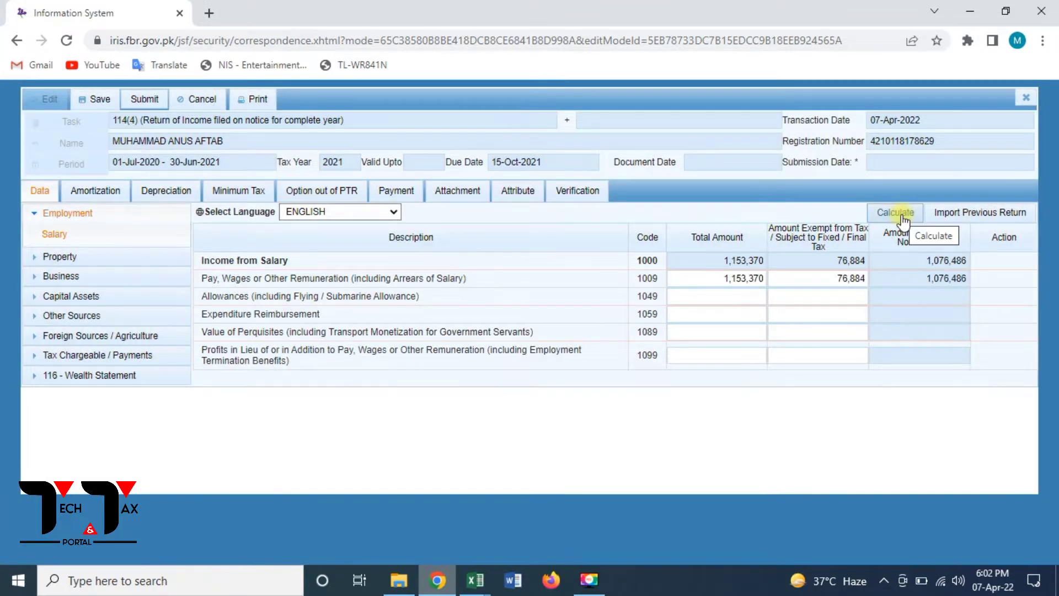
pyautogui.click(113, 357)
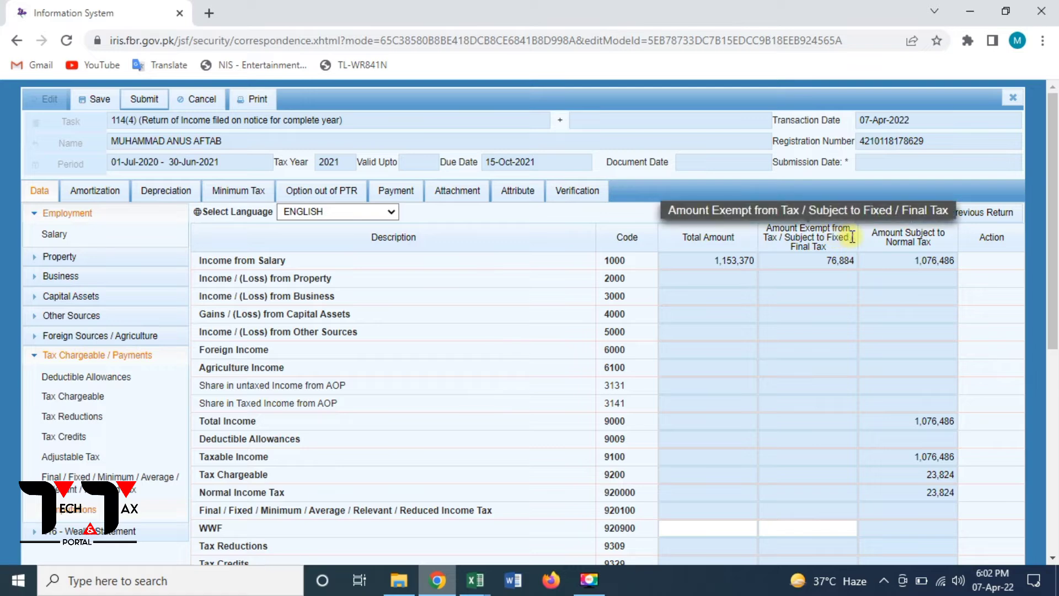
pyautogui.click(881, 215)
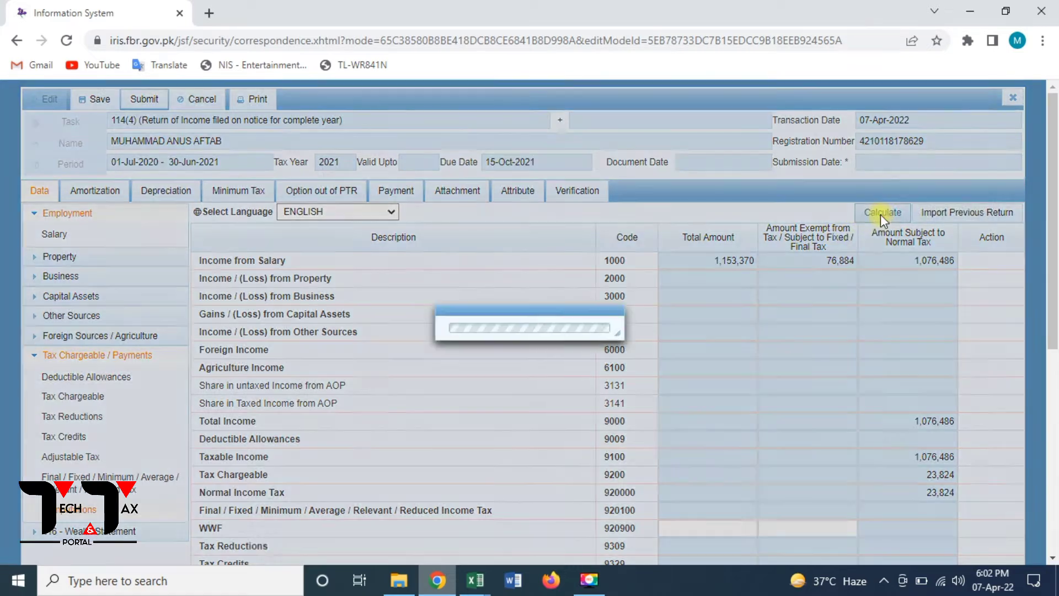
pyautogui.click(881, 218)
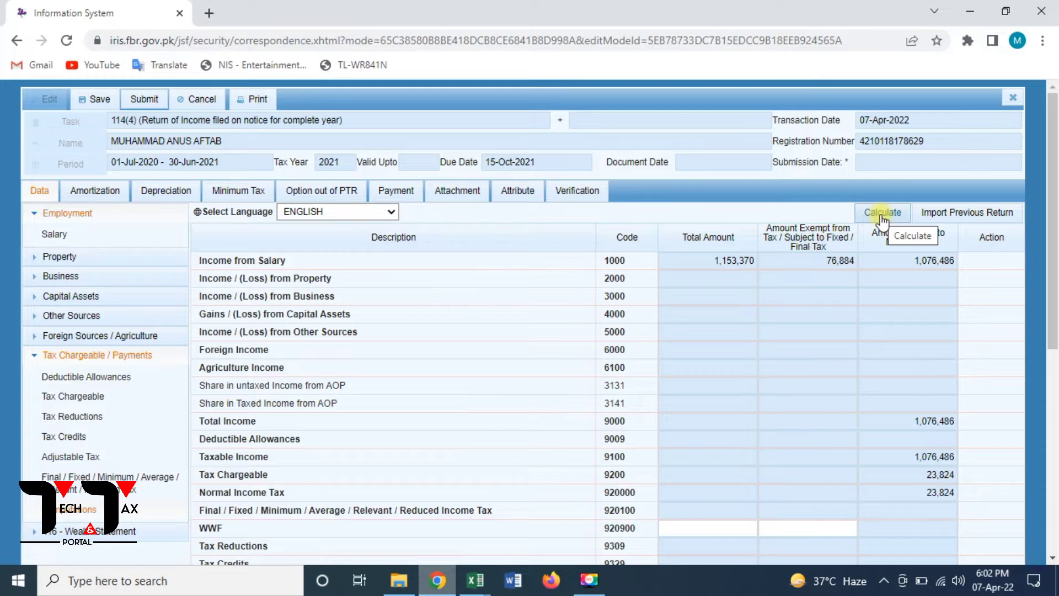
pyautogui.click(881, 217)
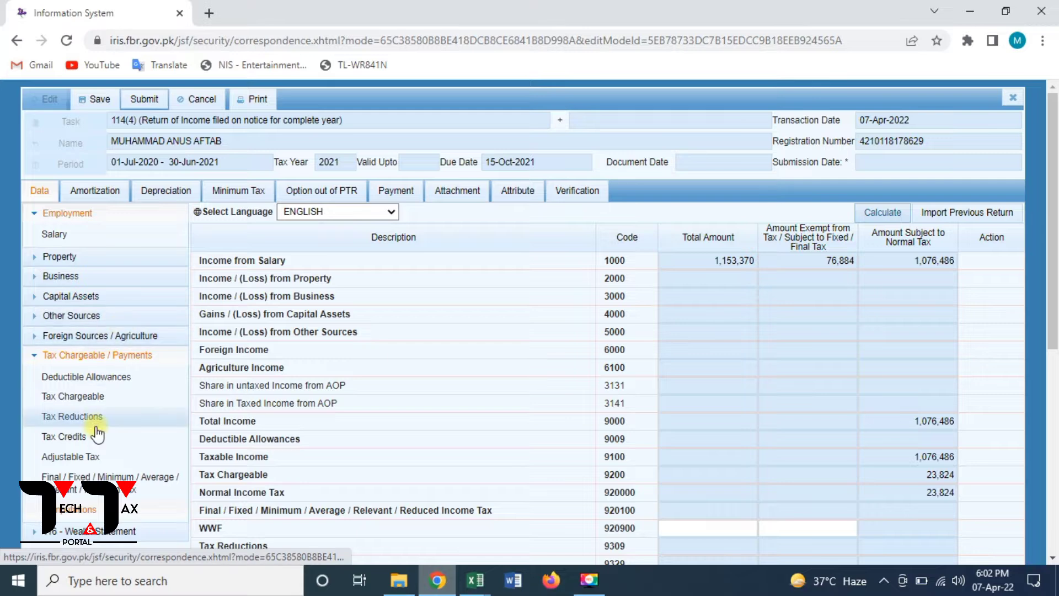
pyautogui.click(71, 233)
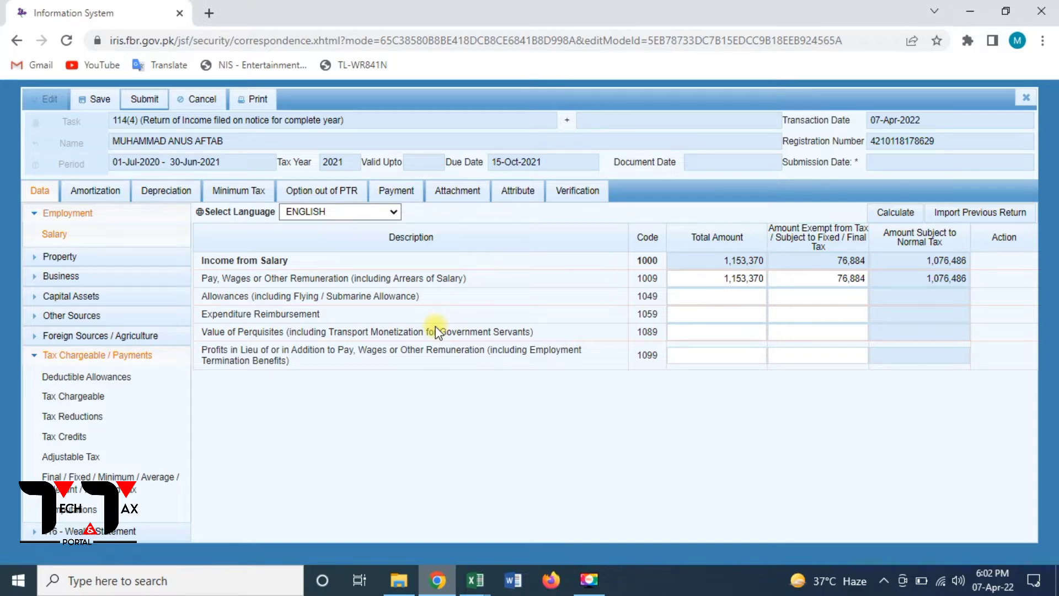
# - Replace row 1009 salary with 1,236,000 total and 82,392 exempt, then recalculate
pyautogui.click(715, 278)
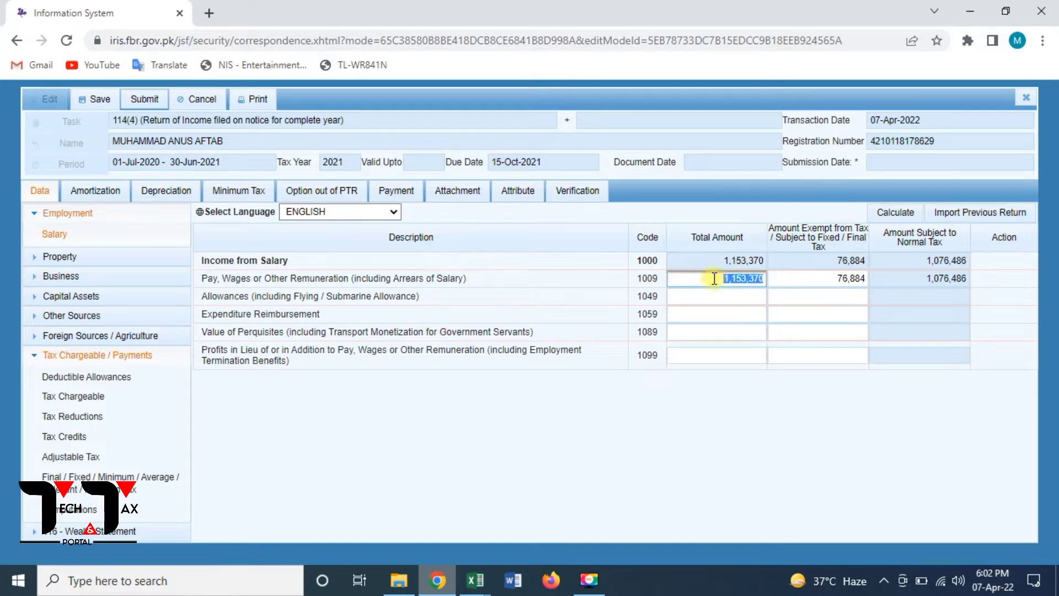
pyautogui.write('123600')
pyautogui.press('BackSpace')
pyautogui.press('BackSpace')
pyautogui.press('BackSpace')
pyautogui.press('BackSpace')
pyautogui.press('BackSpace')
pyautogui.press('BackSpace')
pyautogui.write('1236000')
pyautogui.click(819, 277)
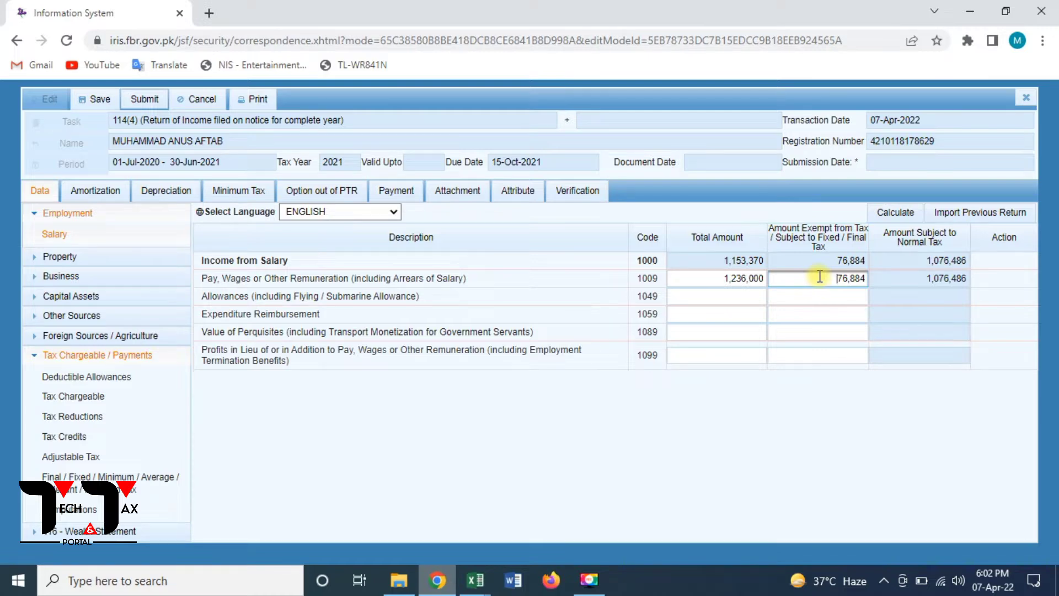
pyautogui.press('Delete')
pyautogui.press('Delete')
pyautogui.press('Delete')
pyautogui.press('Delete')
pyautogui.press('Delete')
pyautogui.press('Delete')
pyautogui.write('82')
pyautogui.write('392')
pyautogui.click(895, 221)
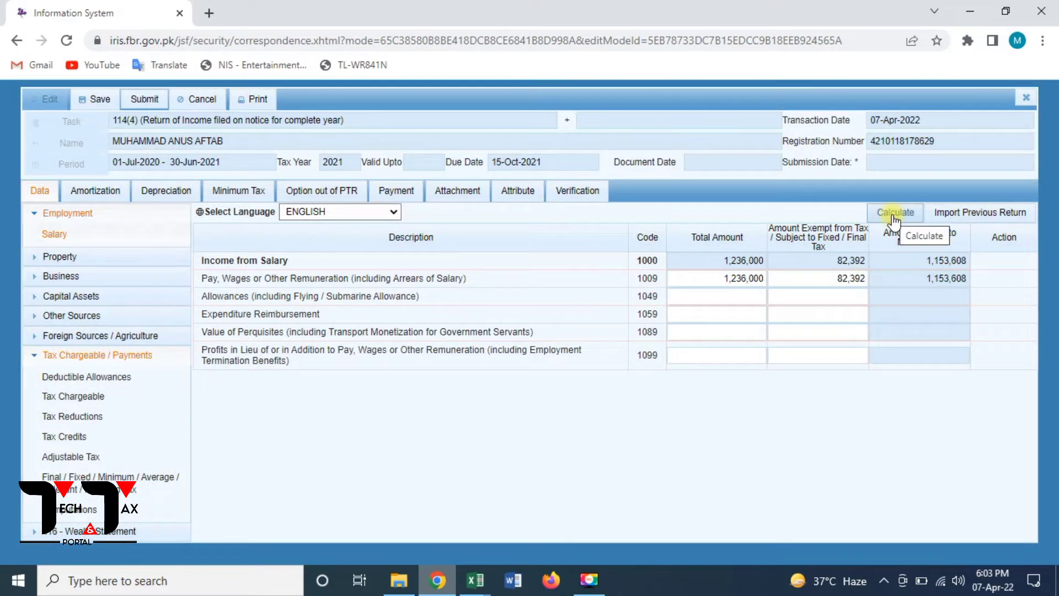
pyautogui.click(895, 221)
pyautogui.click(894, 219)
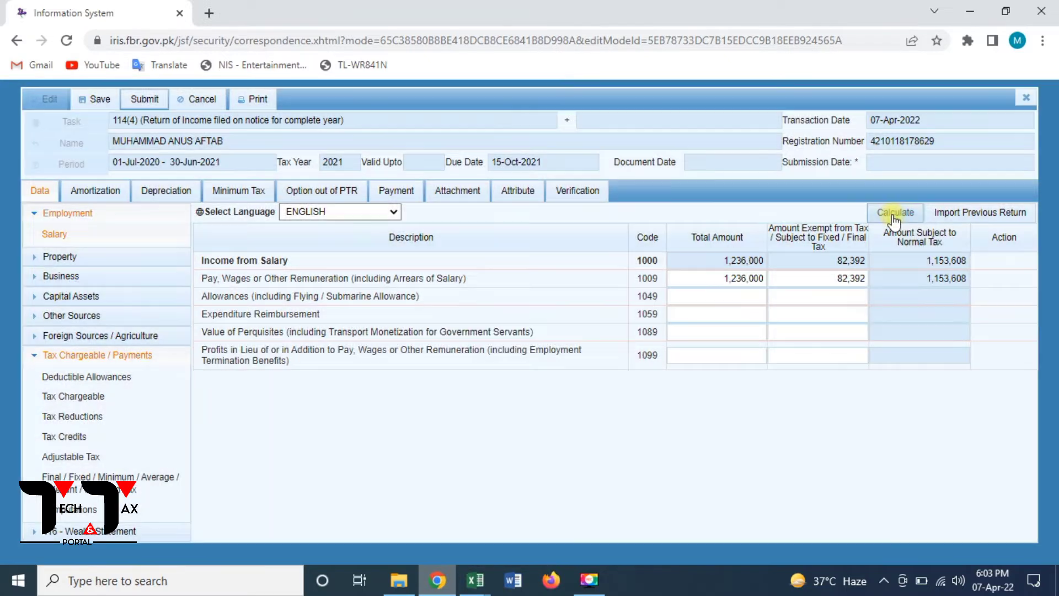
# - Recalculate and review Computations: 27,680 tax chargeable, 23,824 withheld, 3,856 admitted tax
pyautogui.click(894, 220)
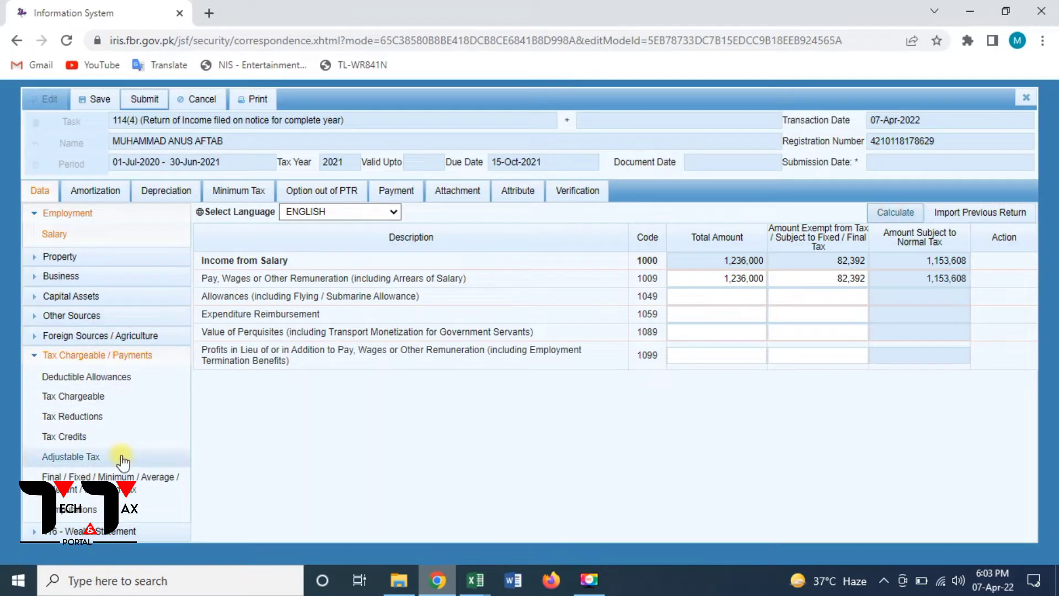
pyautogui.click(84, 514)
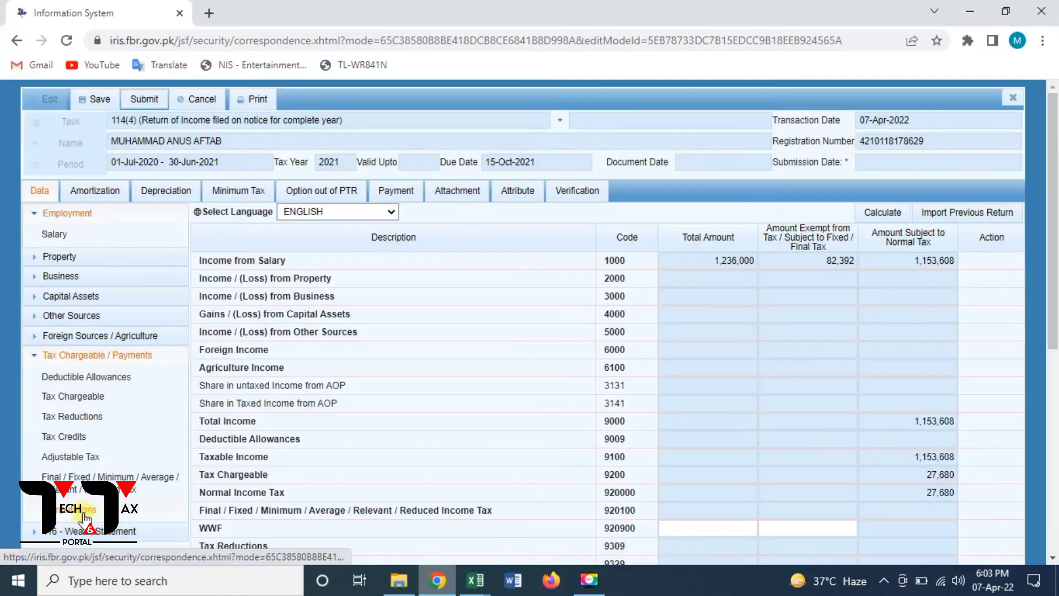
pyautogui.click(878, 214)
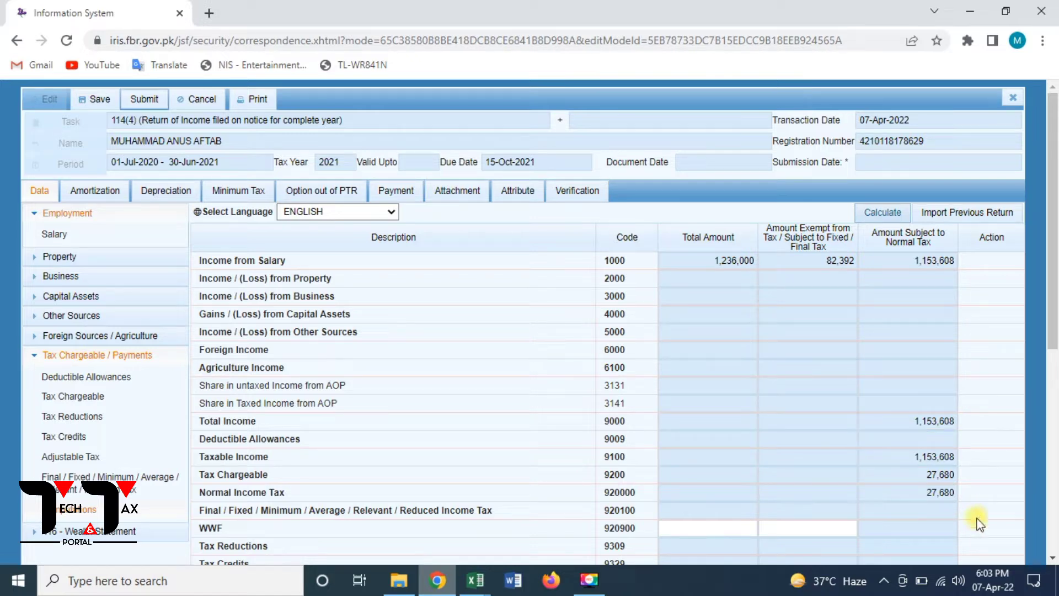
pyautogui.scroll(-7, 1053, 494)
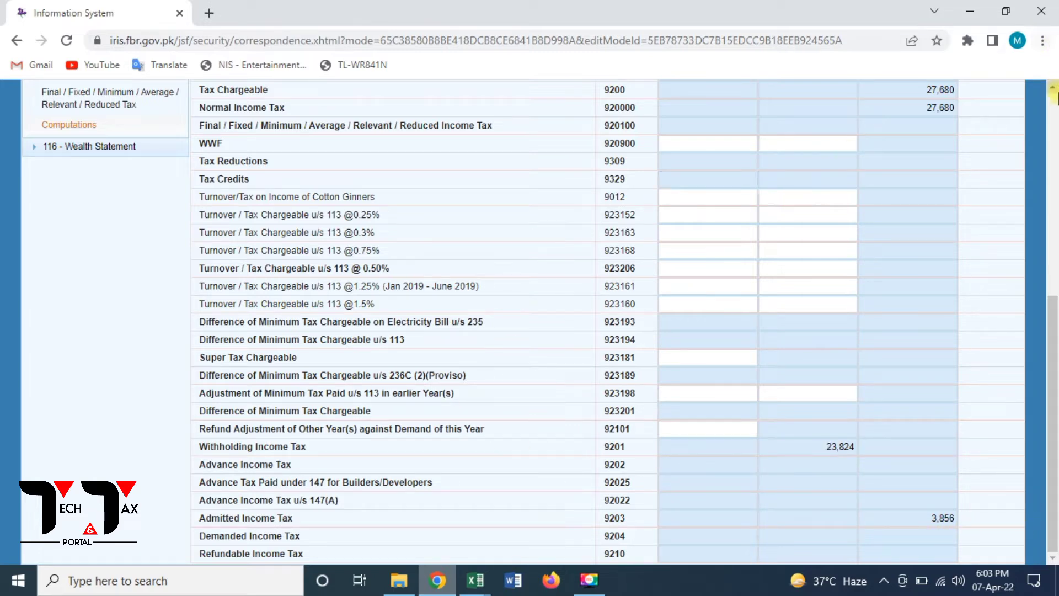
pyautogui.click(1056, 101)
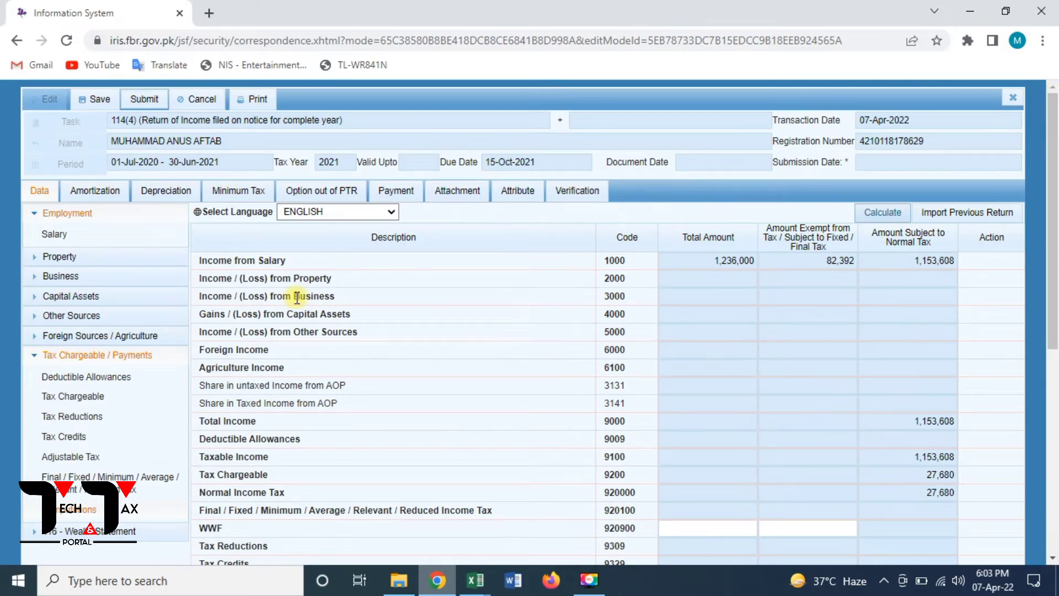
# - Set Adjustable Tax salary u/s 149 tax deducted to 27,680, then recheck Computations
pyautogui.click(84, 458)
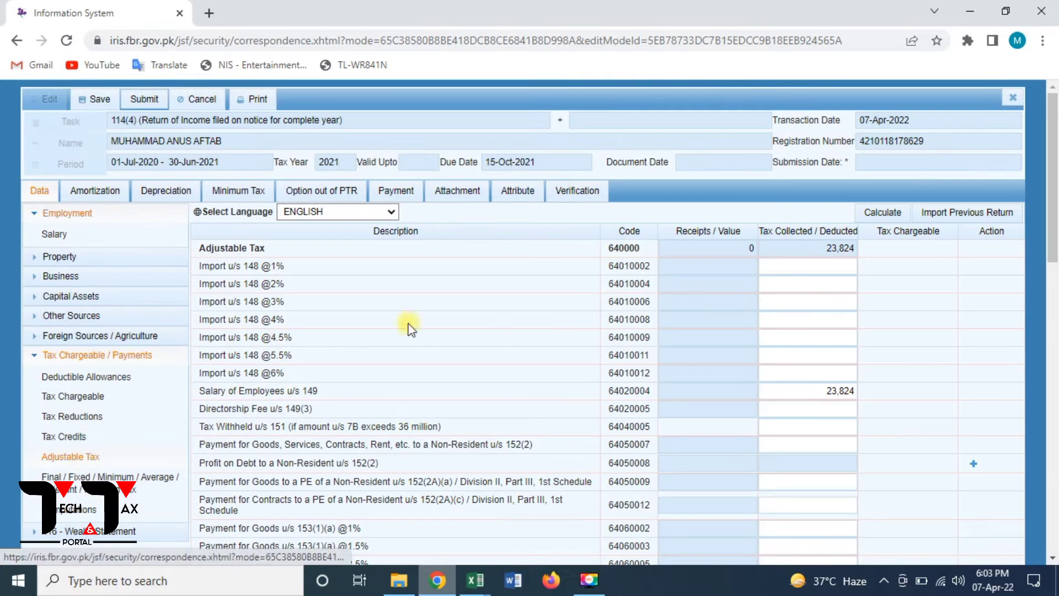
pyautogui.click(823, 393)
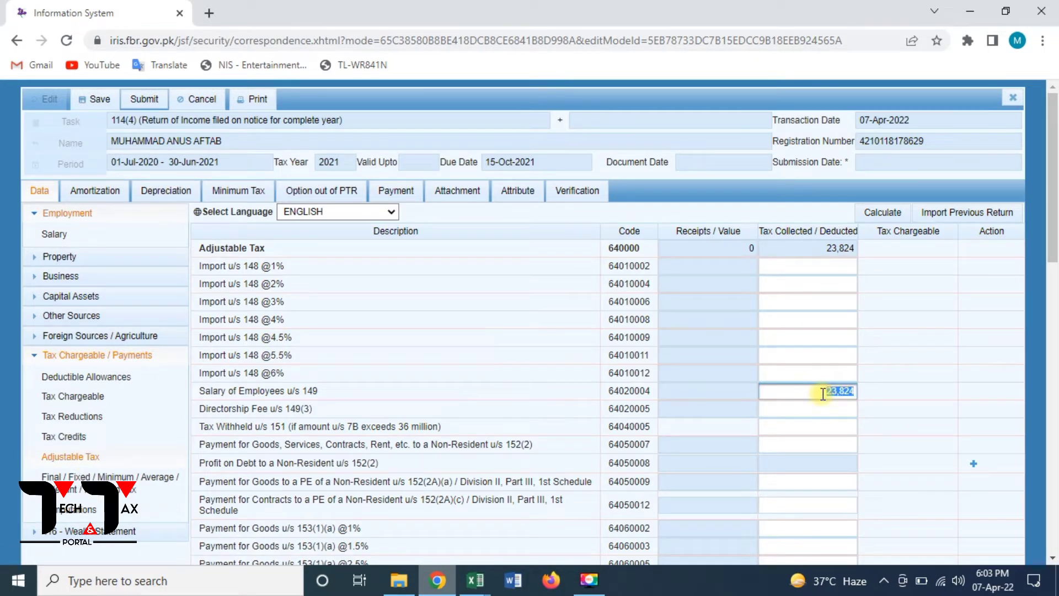
pyautogui.write('27680')
pyautogui.click(884, 218)
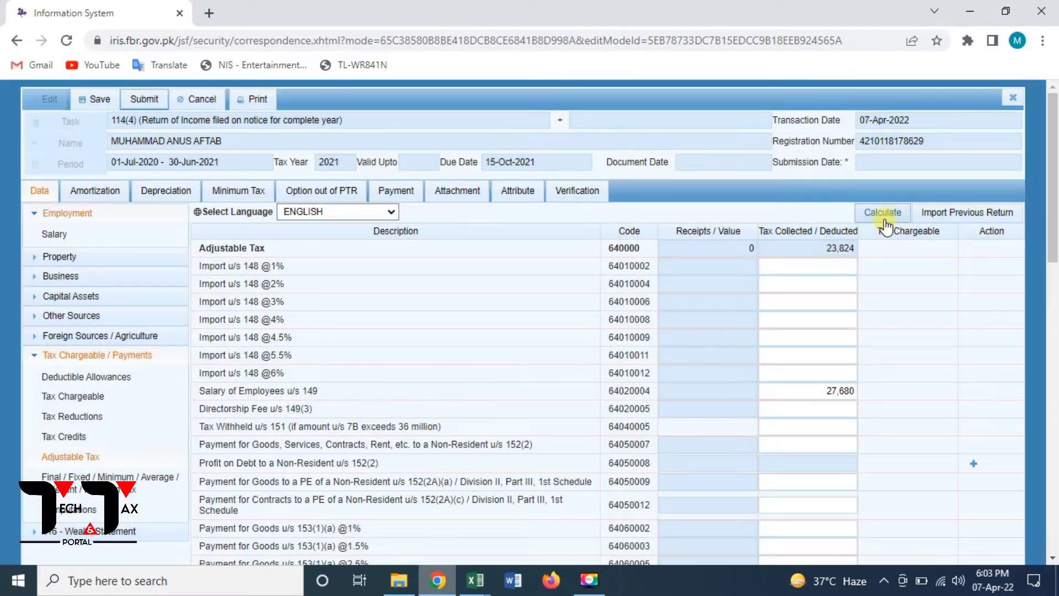
pyautogui.click(883, 216)
pyautogui.click(884, 216)
pyautogui.click(77, 511)
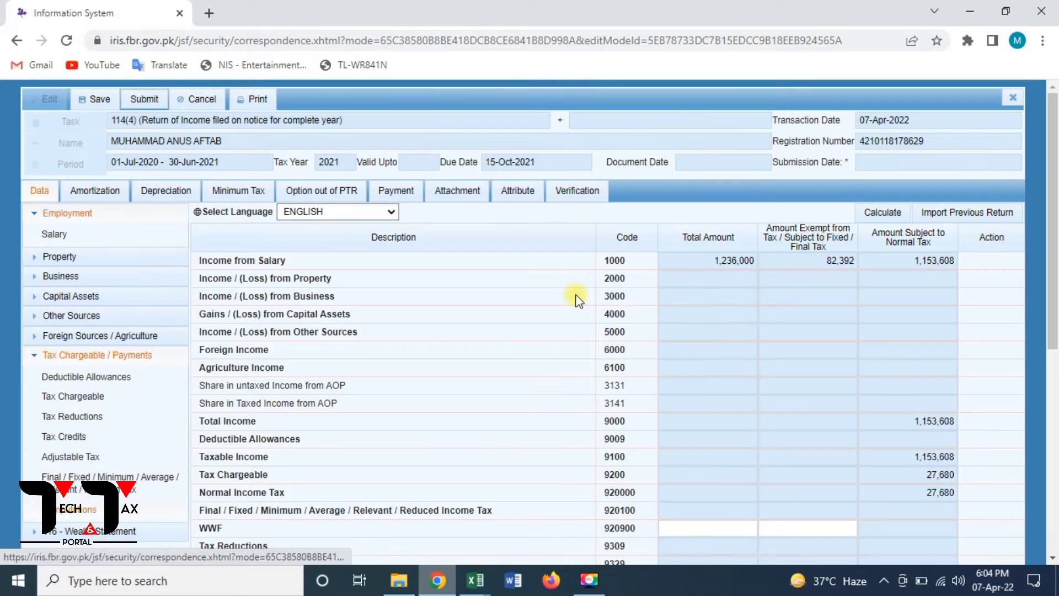
pyautogui.click(882, 216)
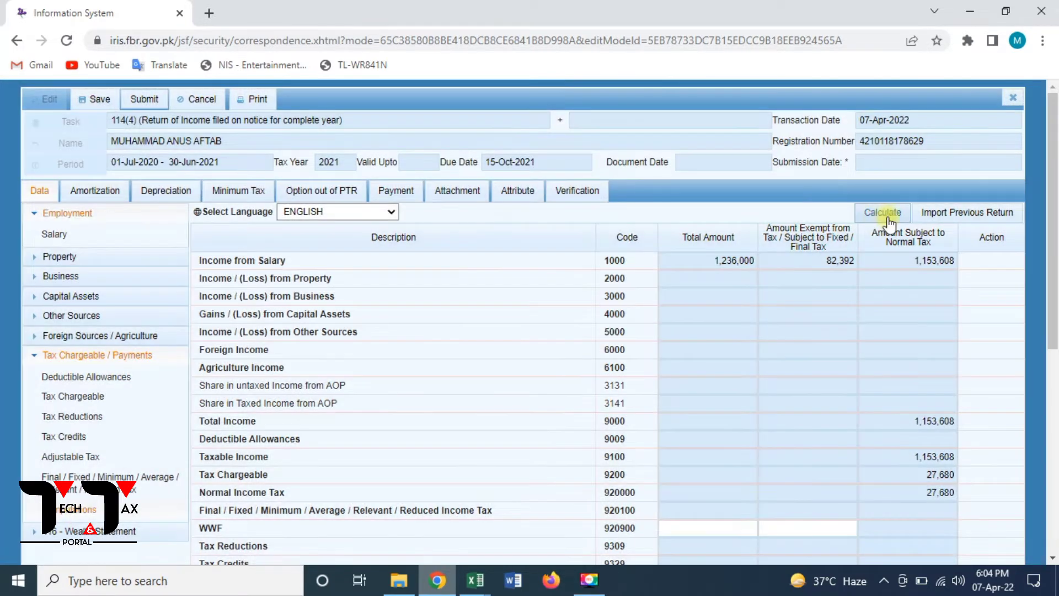
pyautogui.click(1053, 512)
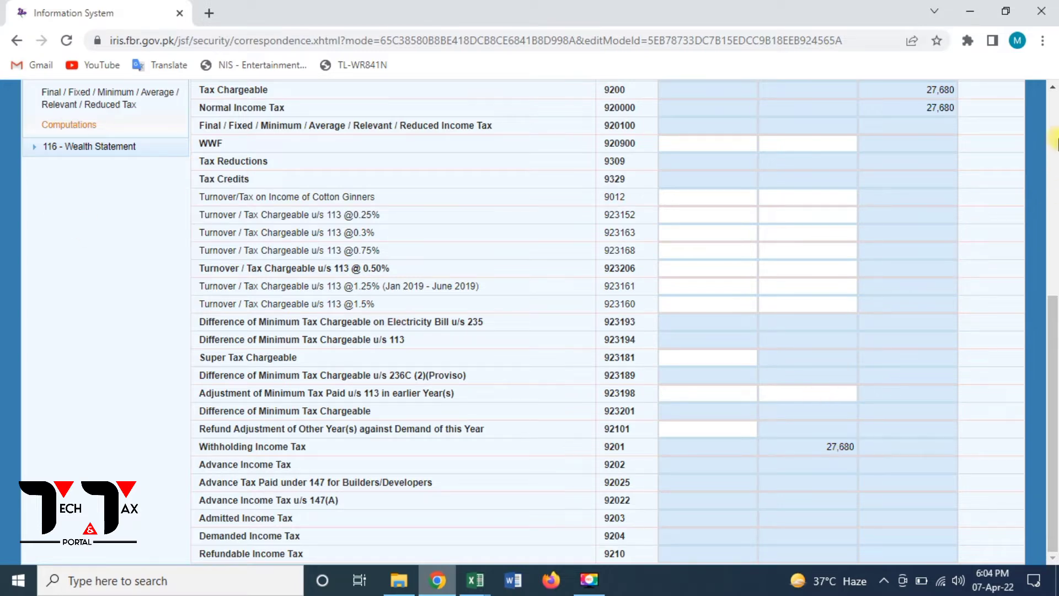
pyautogui.scroll(3, 1053, 87)
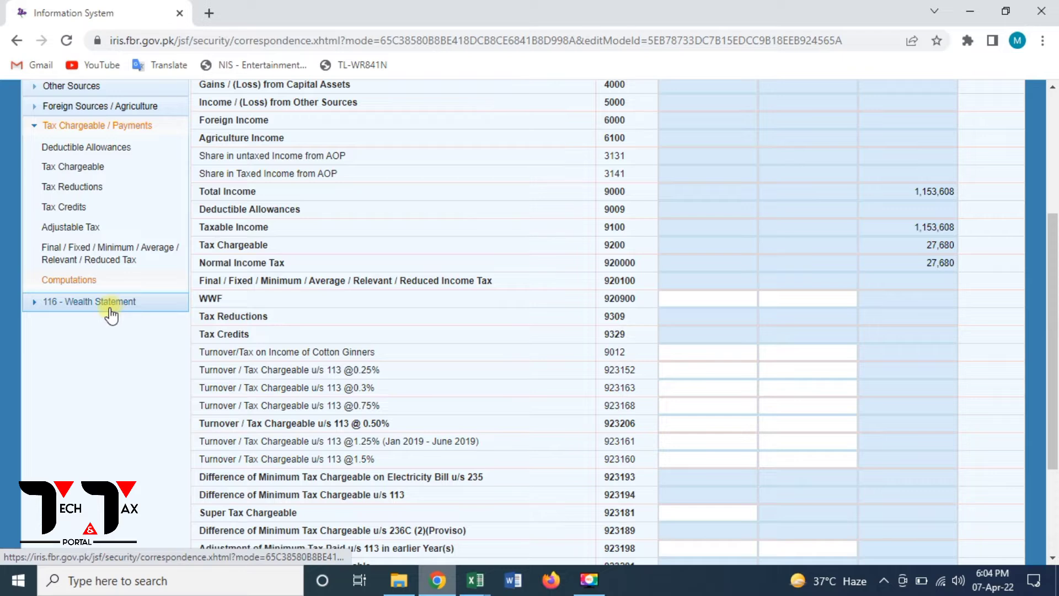
# - Enter 638,380 at row 7087 Other Personal / Household Expenses and recalculate the total
pyautogui.click(111, 308)
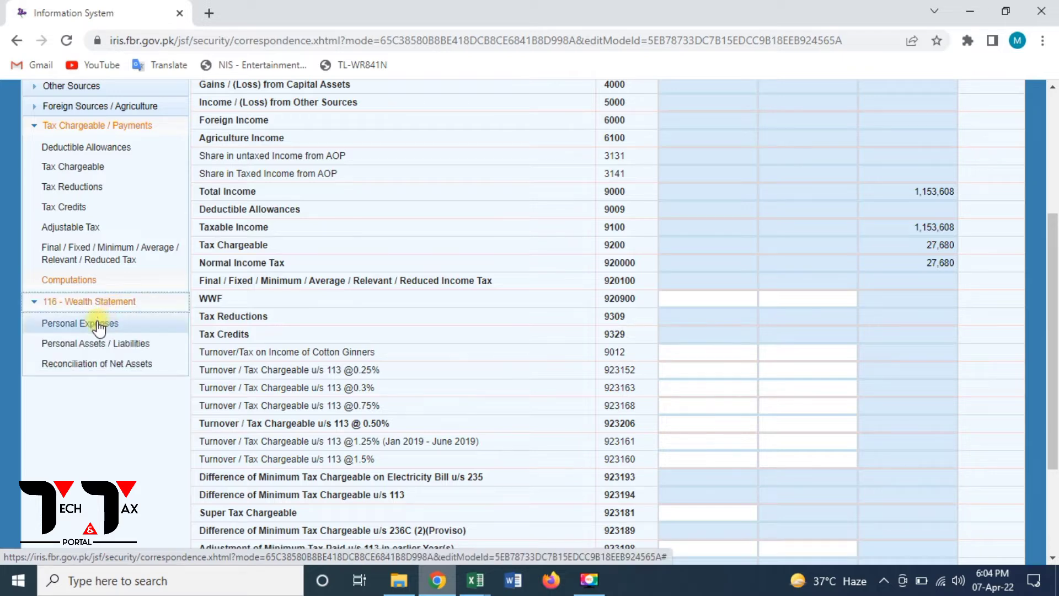
pyautogui.click(99, 324)
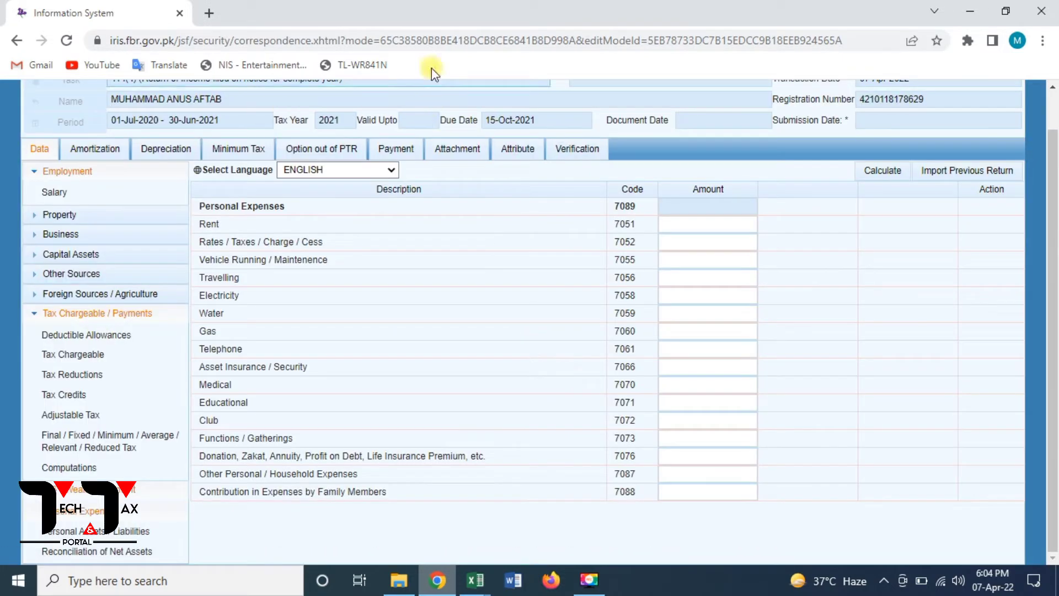
pyautogui.click(708, 480)
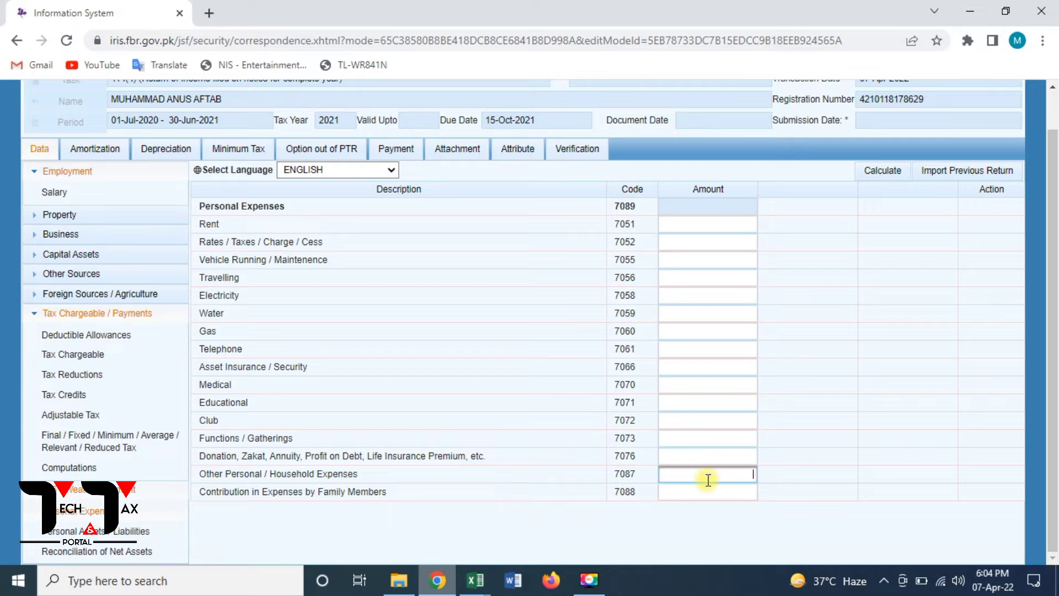
pyautogui.write('8380')
pyautogui.click(881, 179)
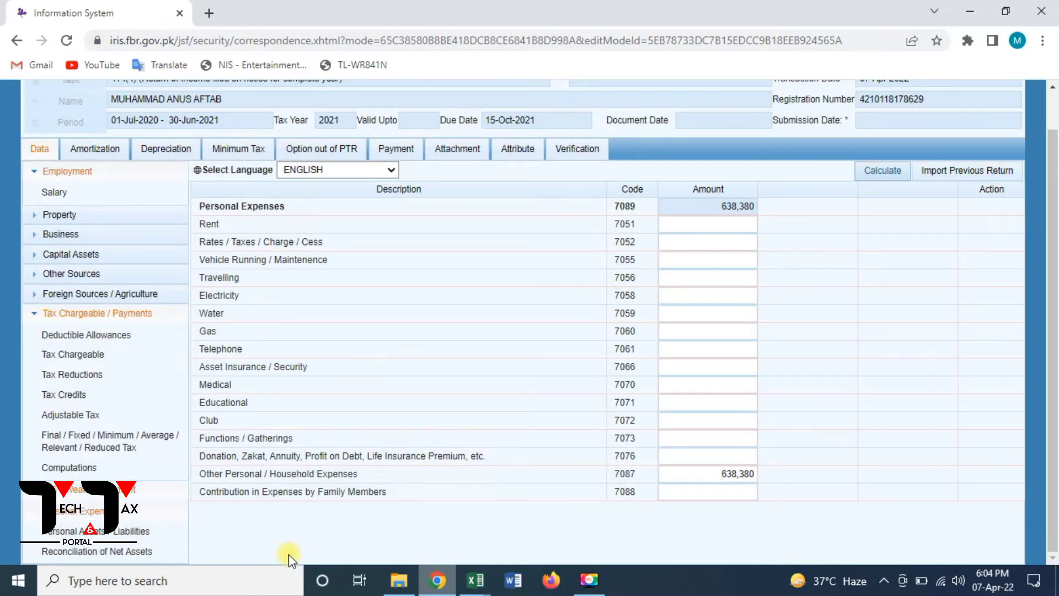
# - Change the 7006 MBL balance from 1,790 to 9,601 and recalculate
pyautogui.click(103, 534)
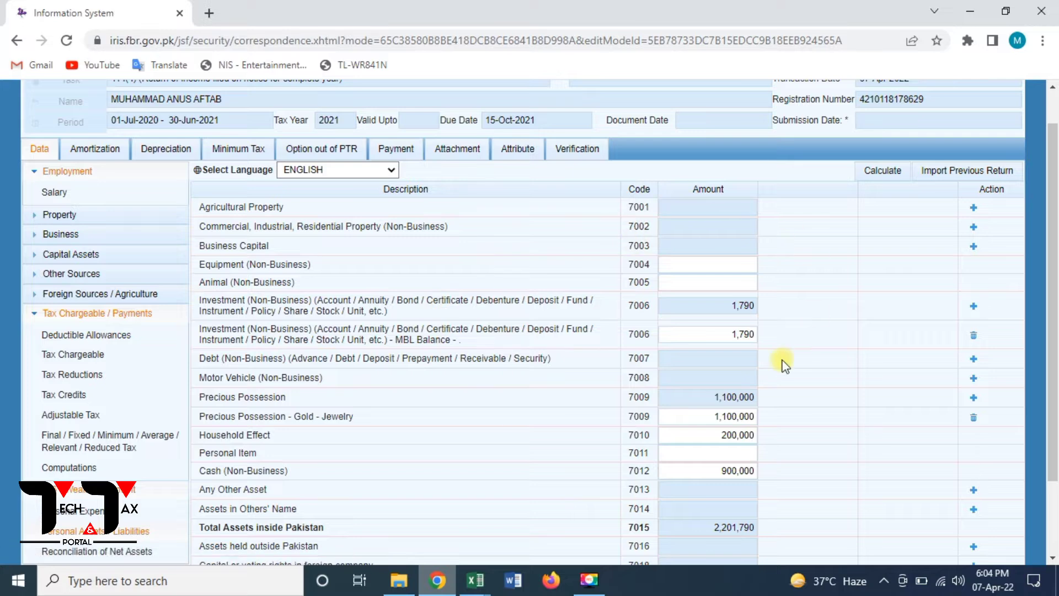
pyautogui.doubleClick(728, 340)
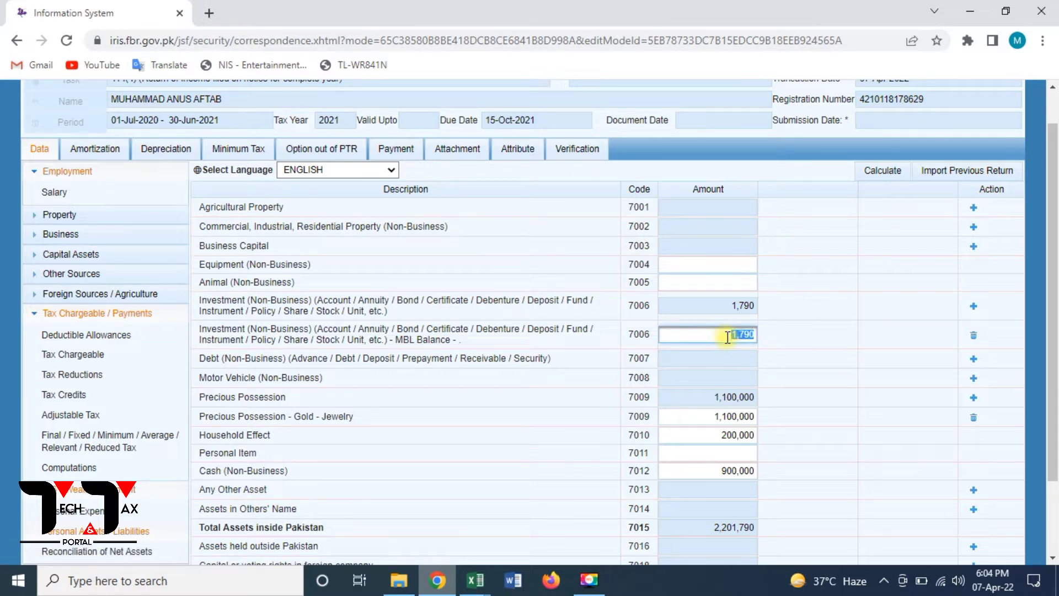
pyautogui.press('BackSpace')
pyautogui.write('9601')
pyautogui.click(884, 174)
pyautogui.click(883, 175)
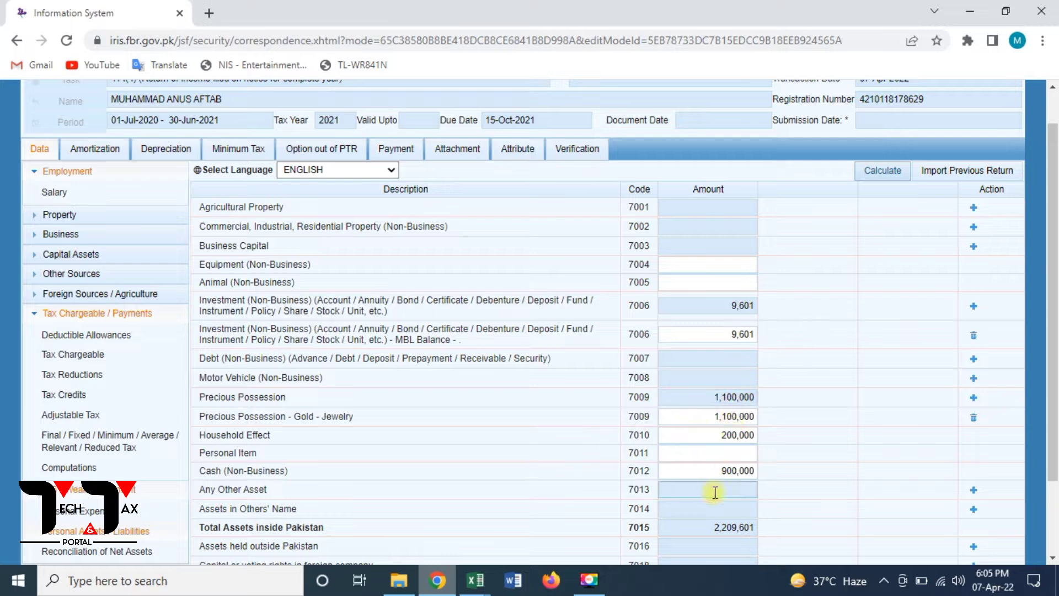
# - Replace the 900,000 cash at 7012 with 1,462,129, bringing total assets to 2,771,730
pyautogui.doubleClick(718, 473)
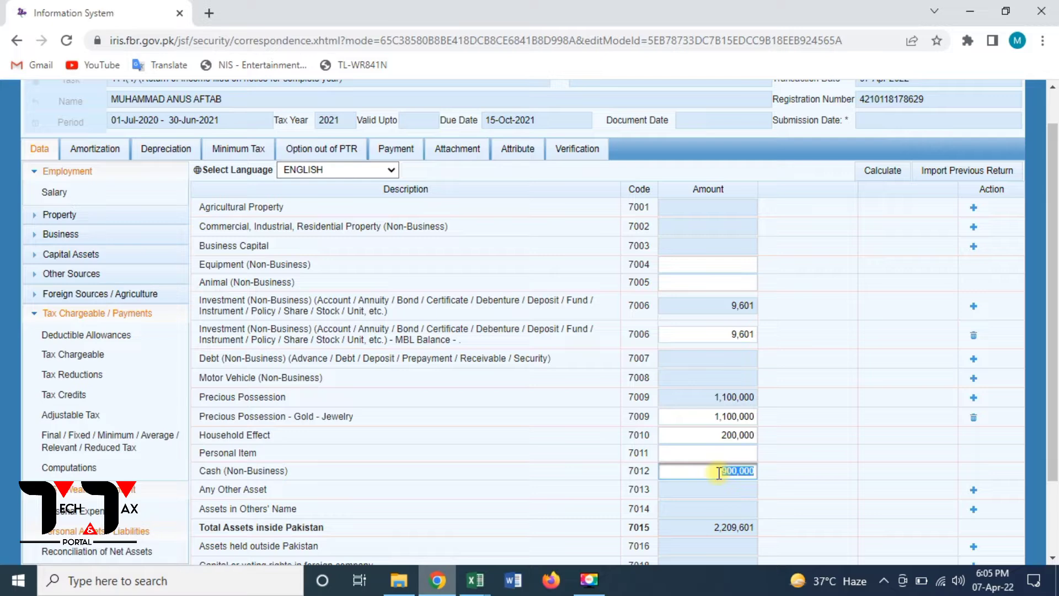
pyautogui.write('1462129')
pyautogui.click(881, 182)
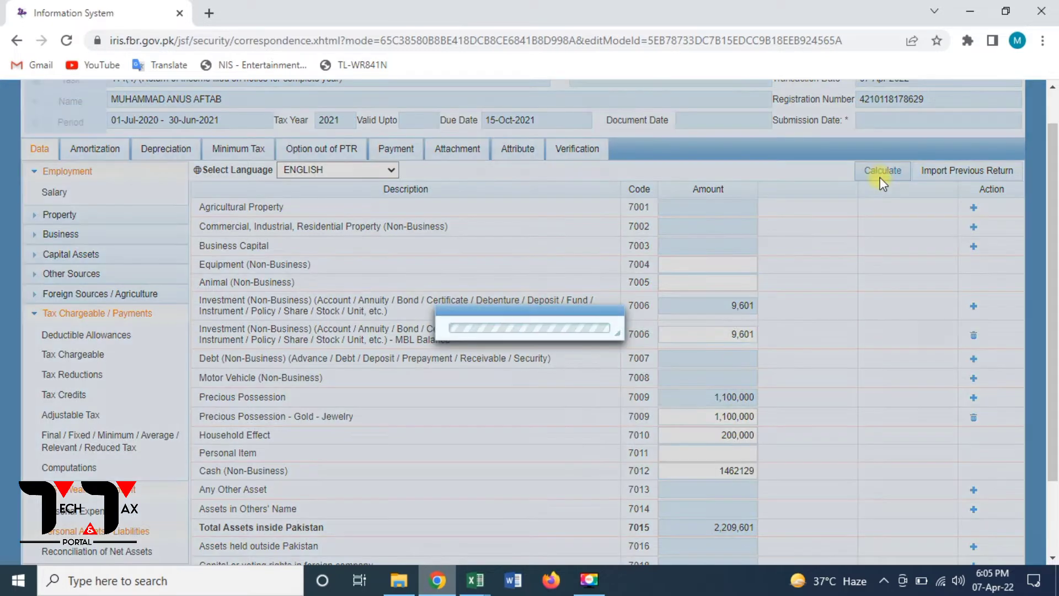
pyautogui.click(883, 178)
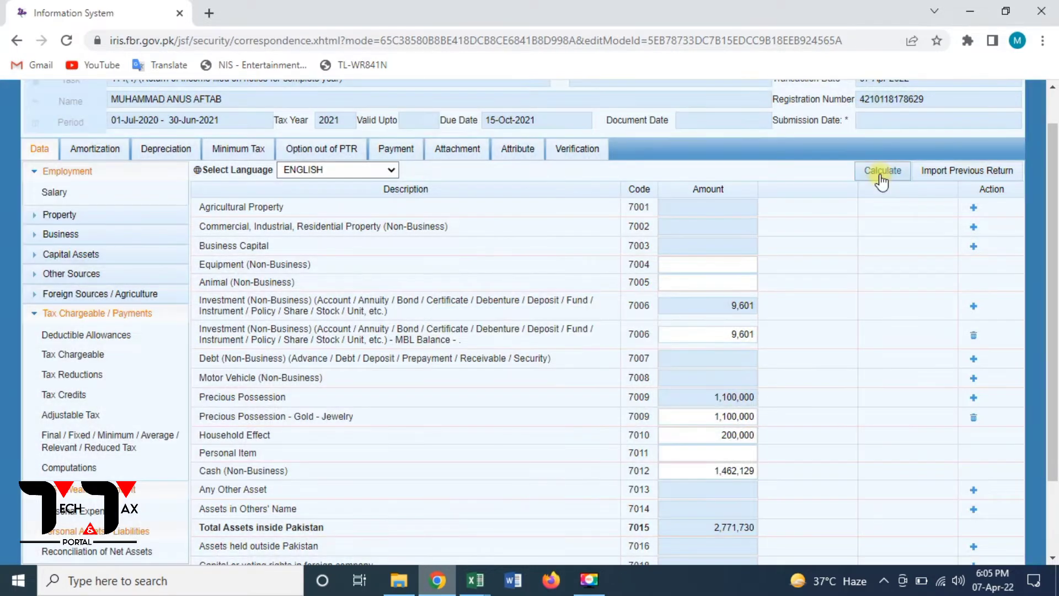
pyautogui.click(881, 172)
pyautogui.click(881, 175)
# - Enter 1,153,608 at code 7031 in the Reconciliation of Net Assets form
pyautogui.click(92, 558)
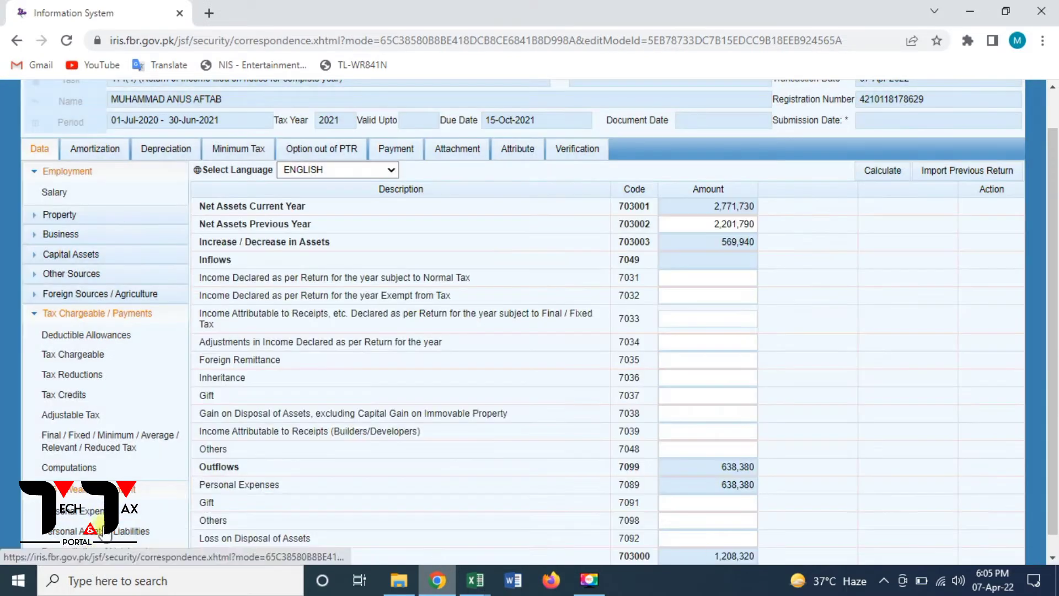
pyautogui.doubleClick(714, 220)
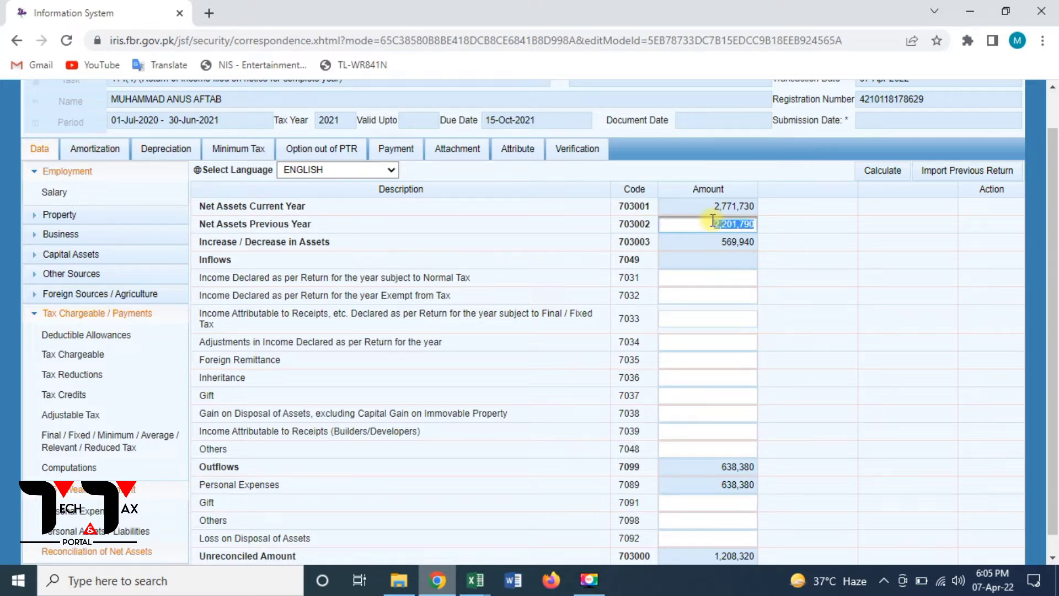
pyautogui.click(726, 278)
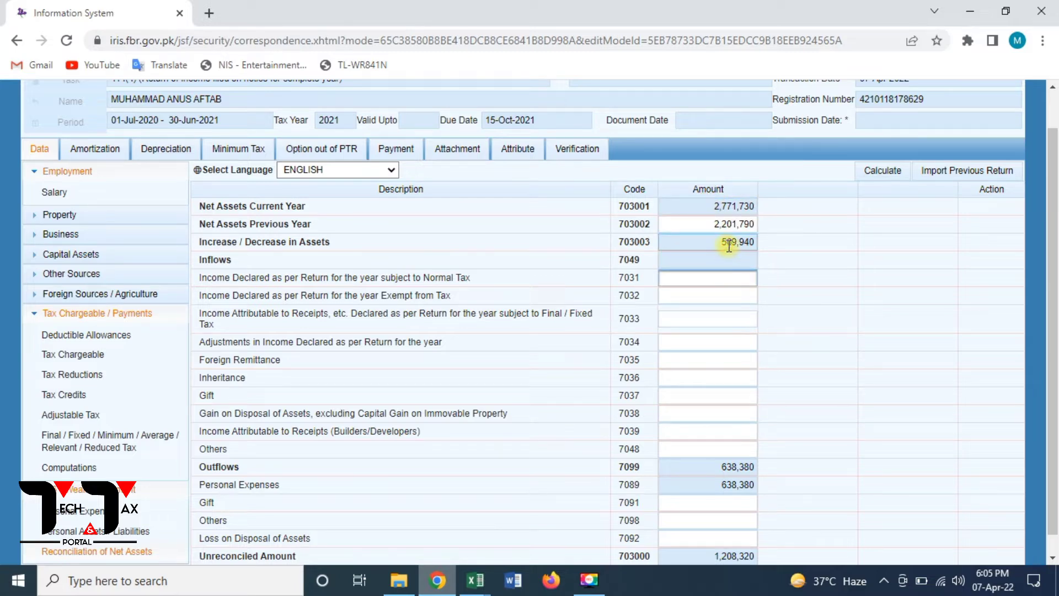
pyautogui.click(883, 174)
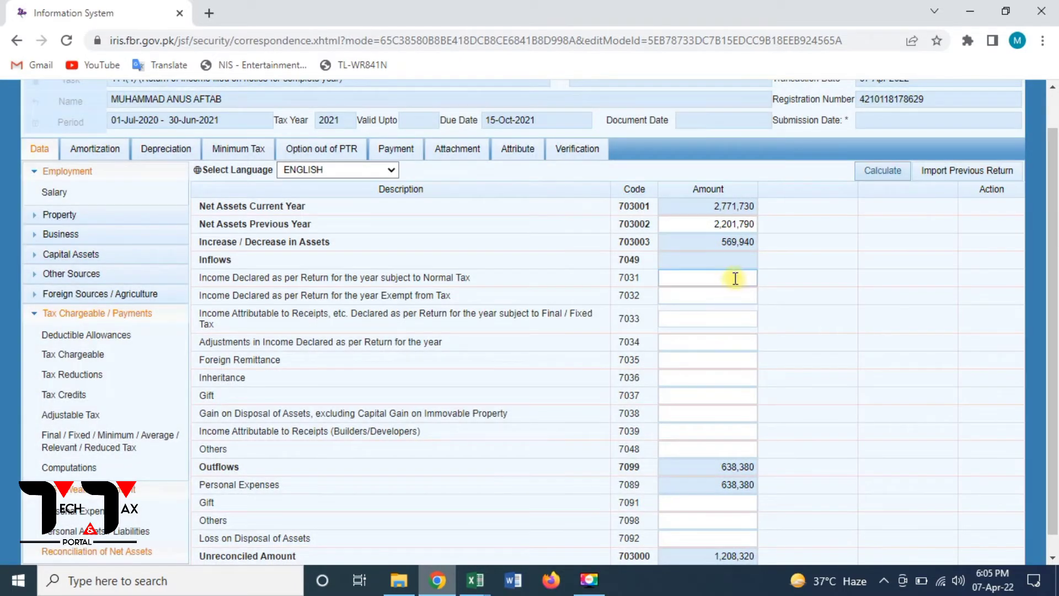
pyautogui.click(736, 279)
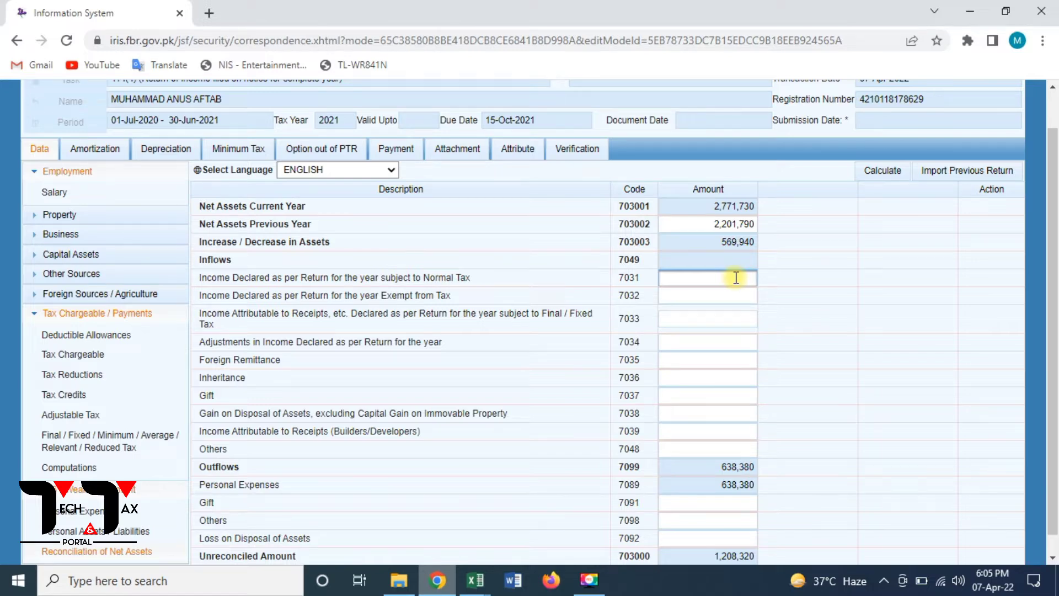
pyautogui.write('1153608')
pyautogui.click(733, 296)
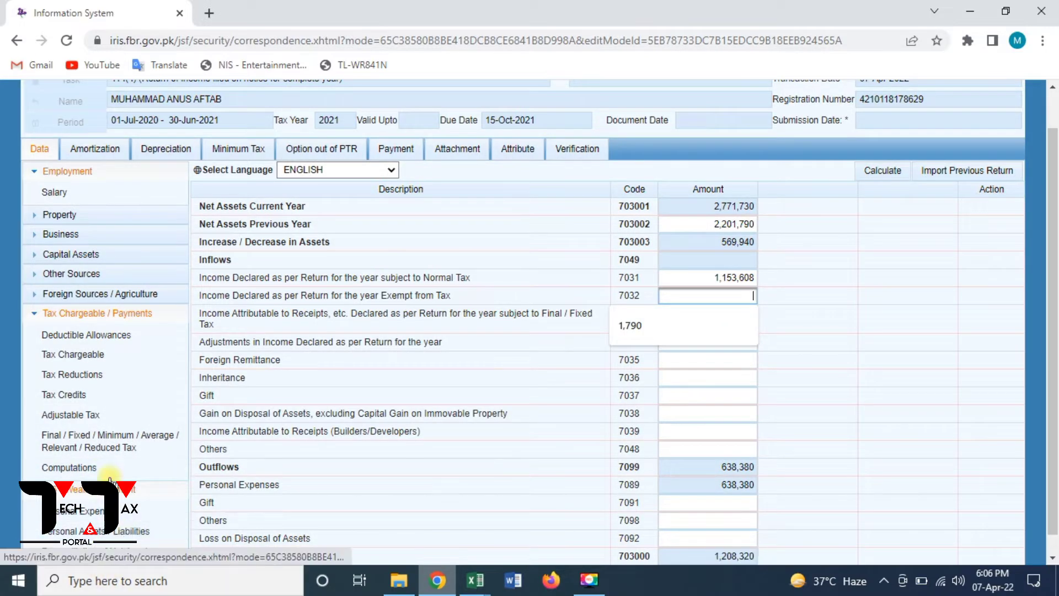
# - Check Computations, then enter 82,392 as tax-exempt income at 7032 and recalculate
pyautogui.click(79, 471)
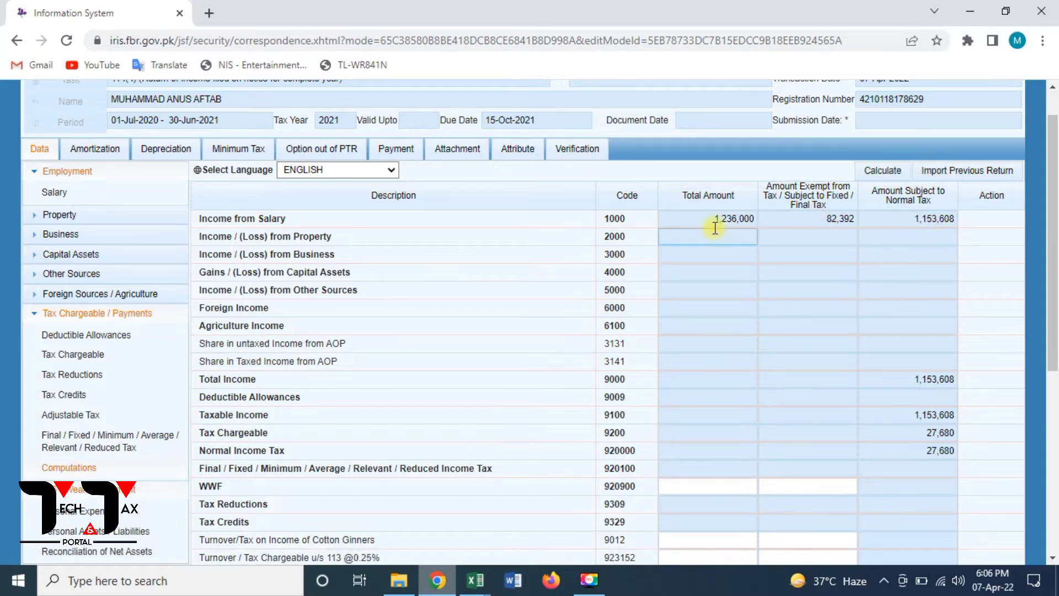
pyautogui.click(76, 554)
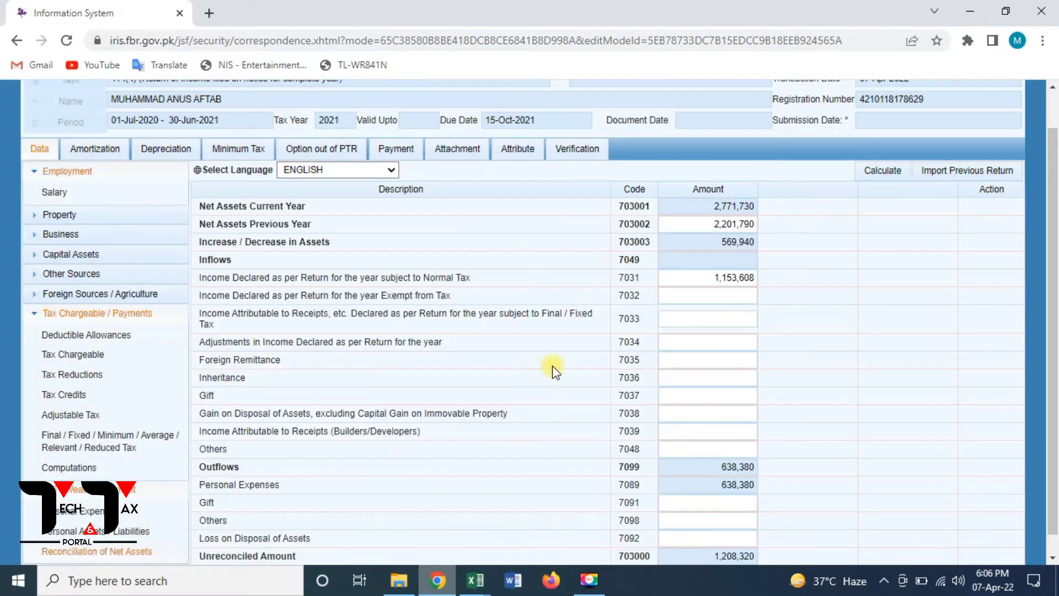
pyautogui.click(711, 296)
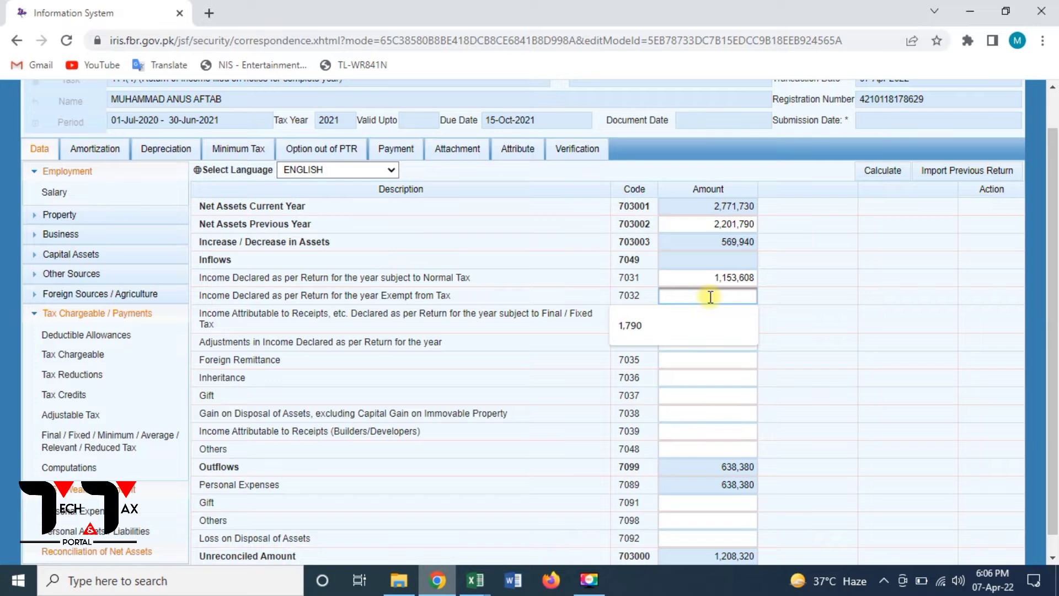
pyautogui.write('82')
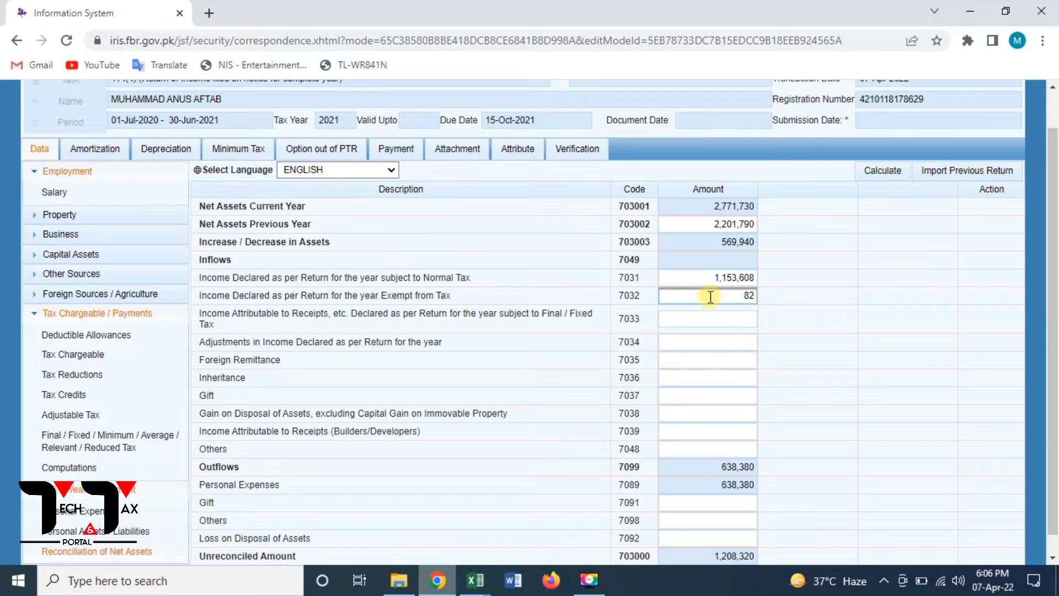
pyautogui.write('392')
pyautogui.click(881, 172)
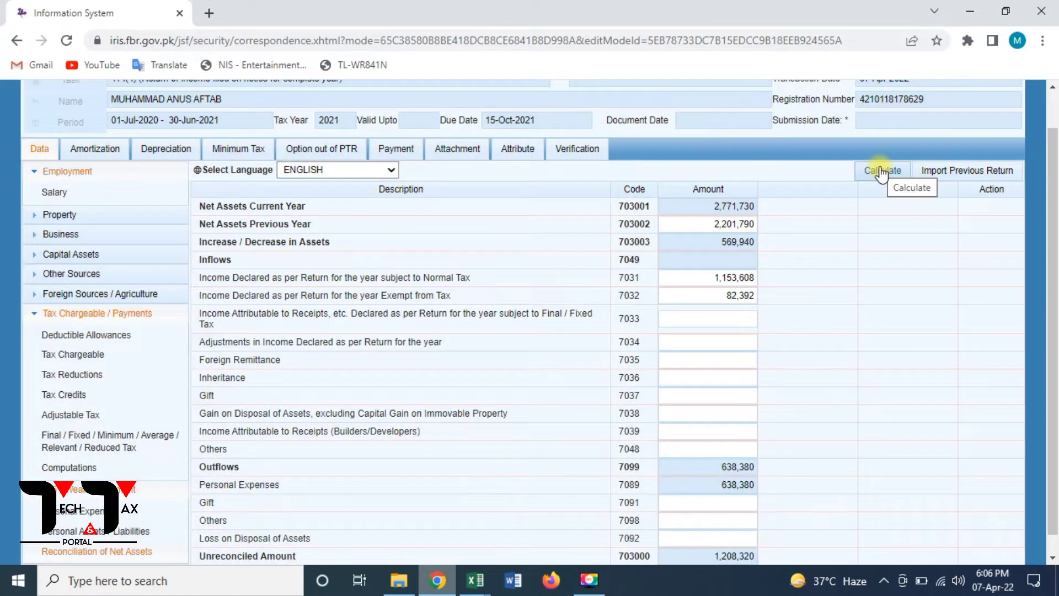
pyautogui.click(882, 171)
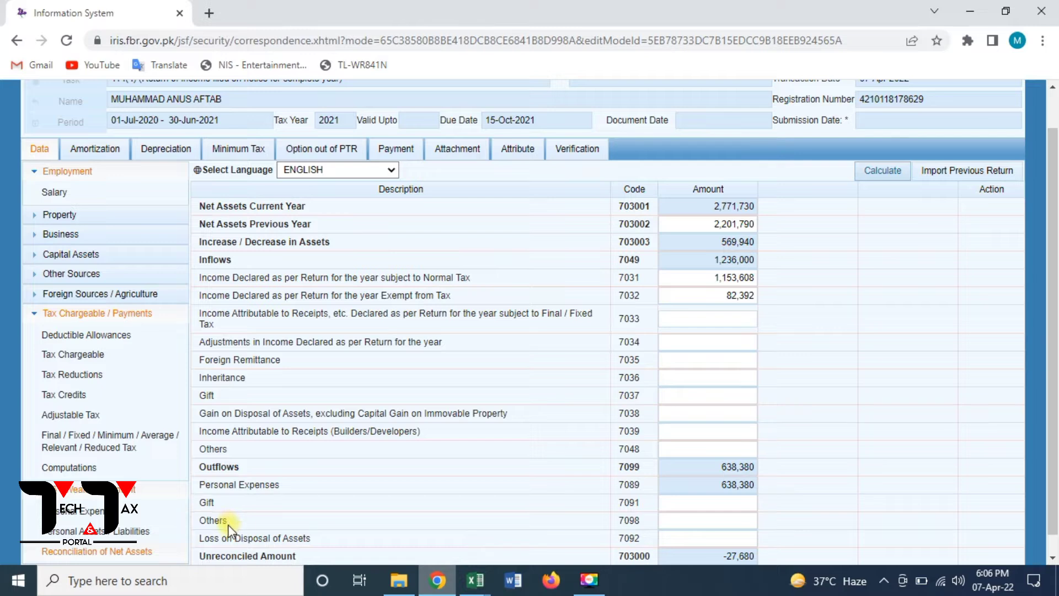
# - Enter 27,680 under 7098 Others outflows and recalculate until the unreconciled amount is 0
pyautogui.click(715, 521)
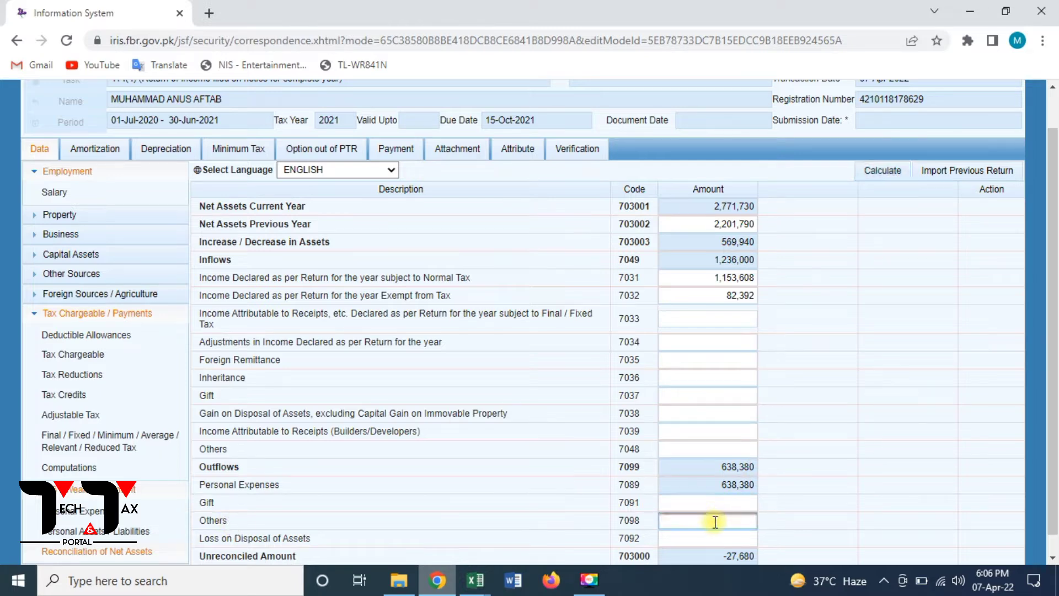
pyautogui.write('27680')
pyautogui.click(894, 174)
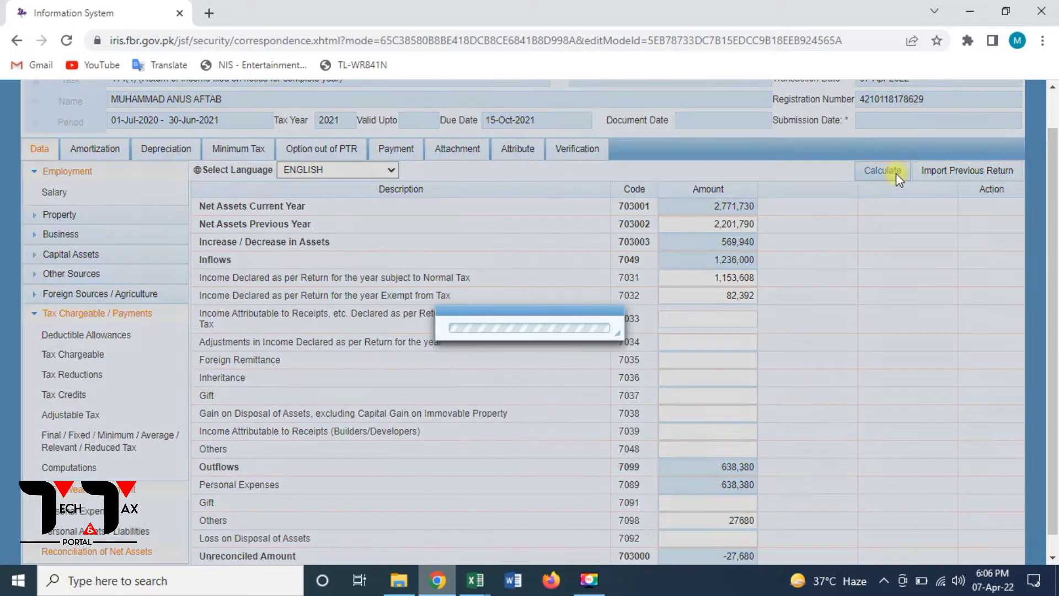
pyautogui.click(896, 174)
pyautogui.click(895, 175)
pyautogui.click(896, 174)
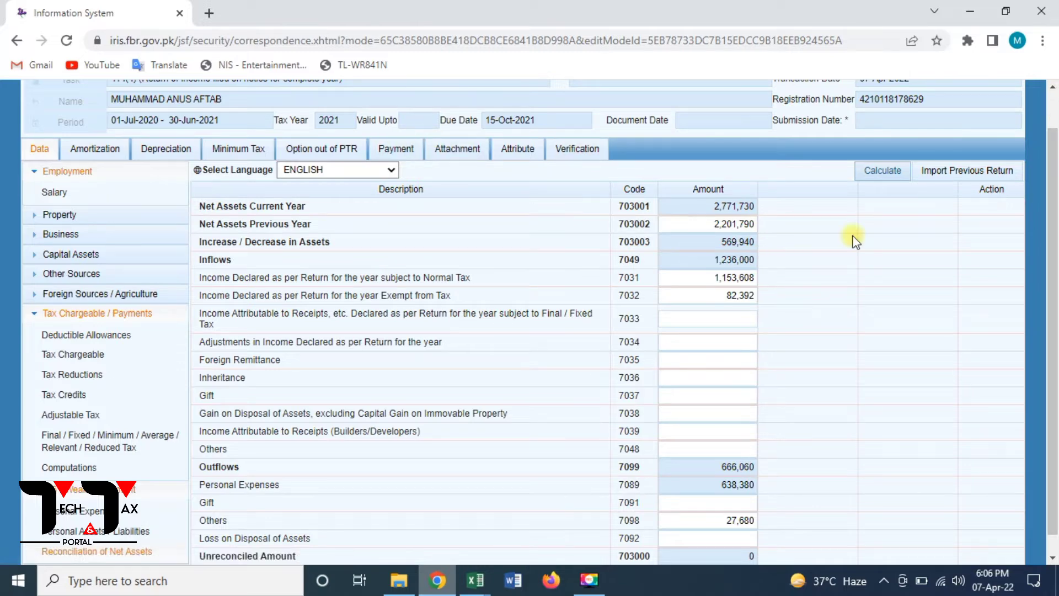
# - Verify the return's declaration with the verification PIN
pyautogui.click(587, 149)
pyautogui.click(56, 269)
pyautogui.write('****')
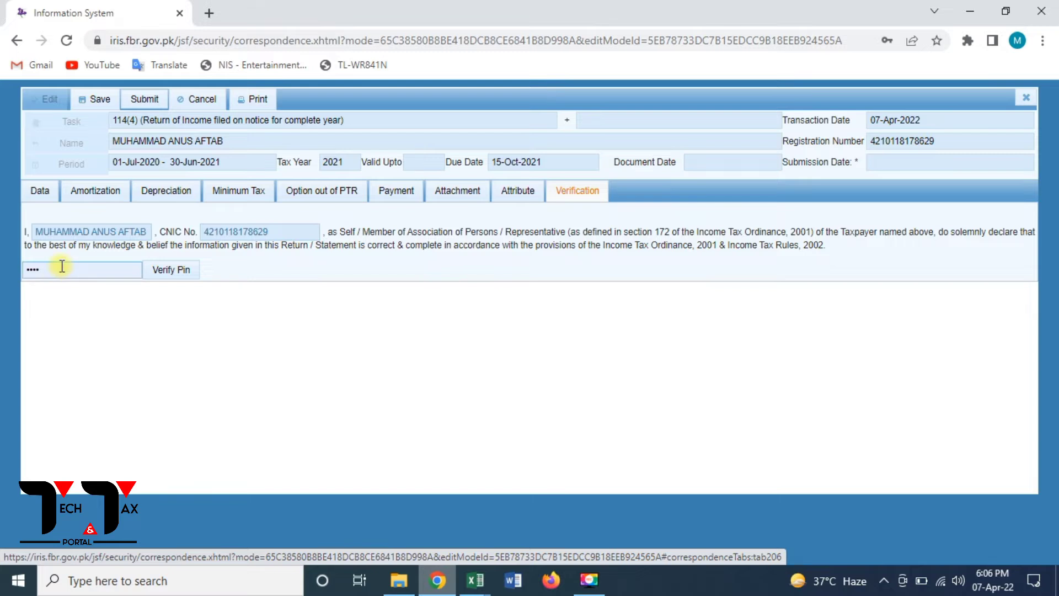
pyautogui.press('BackSpace')
pyautogui.press('BackSpace')
pyautogui.press('BackSpace')
pyautogui.press('BackSpace')
pyautogui.write('****')
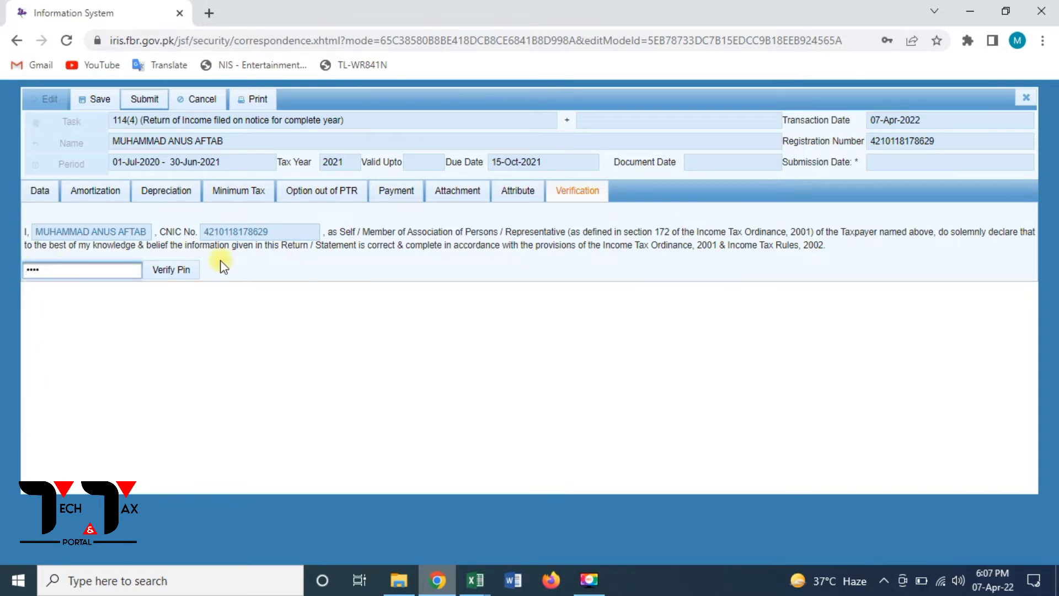
pyautogui.click(173, 269)
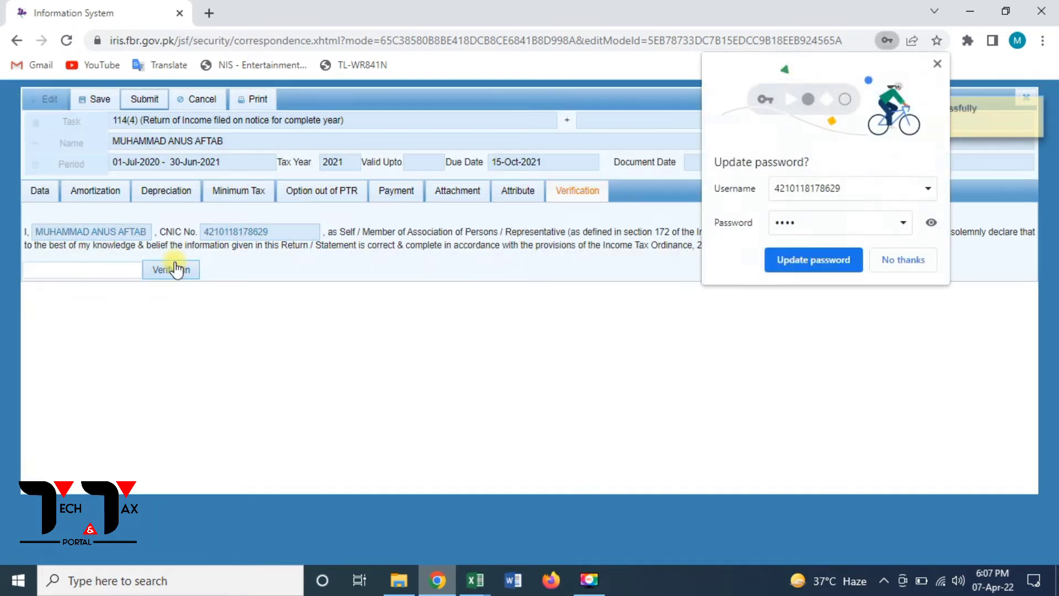
pyautogui.click(909, 259)
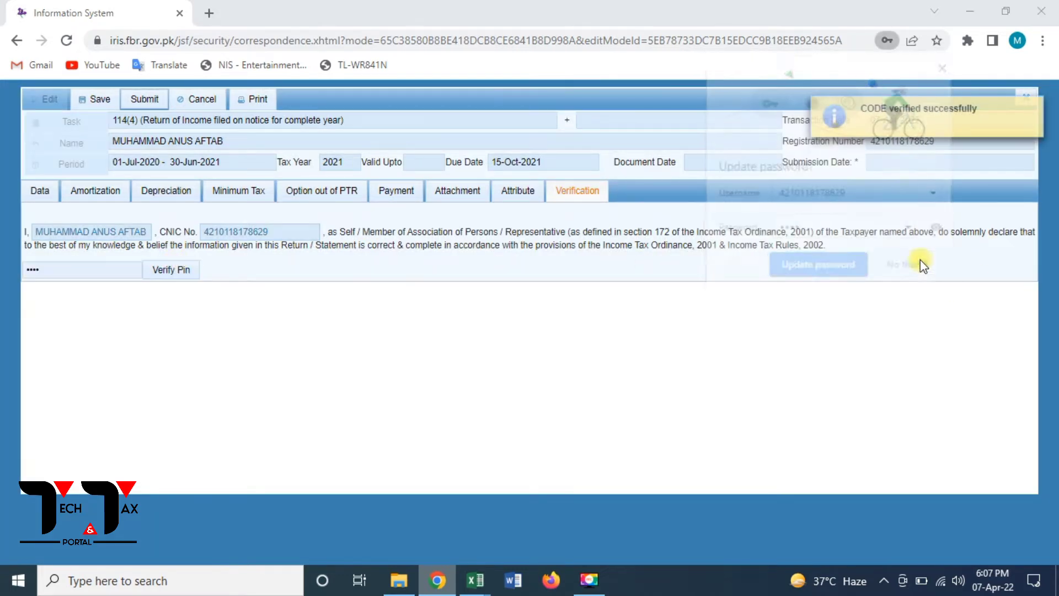
# - Set Residence Status to Resident, save the return, and generate its printable copy
pyautogui.click(515, 206)
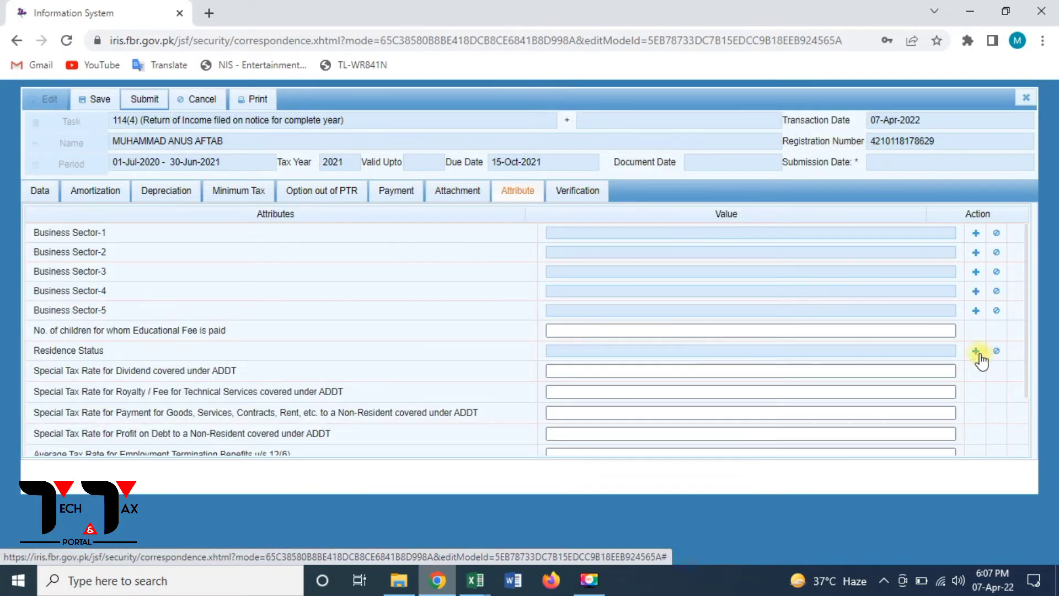
pyautogui.click(975, 351)
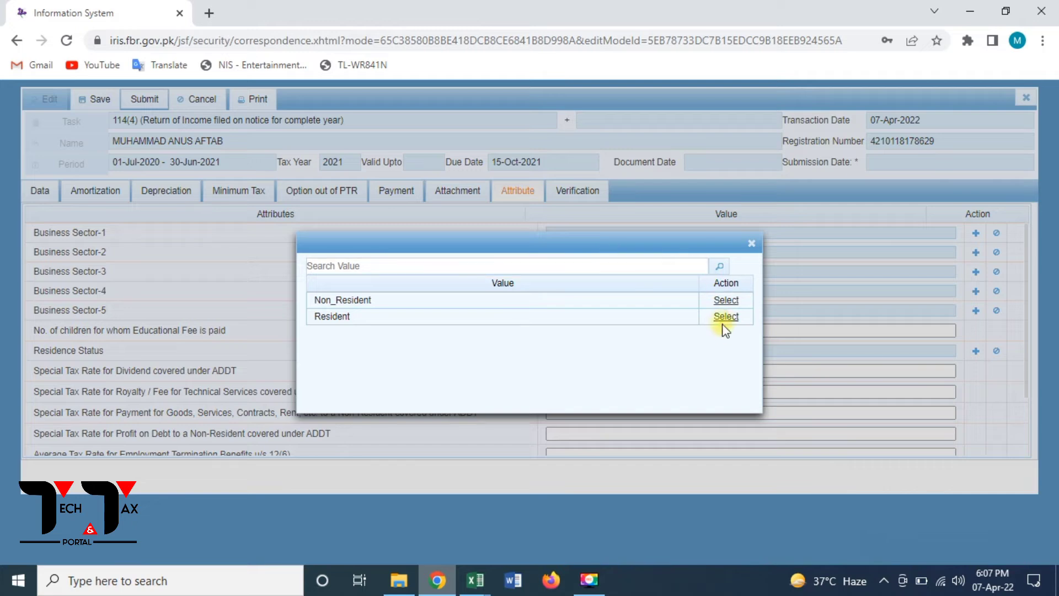
pyautogui.click(725, 316)
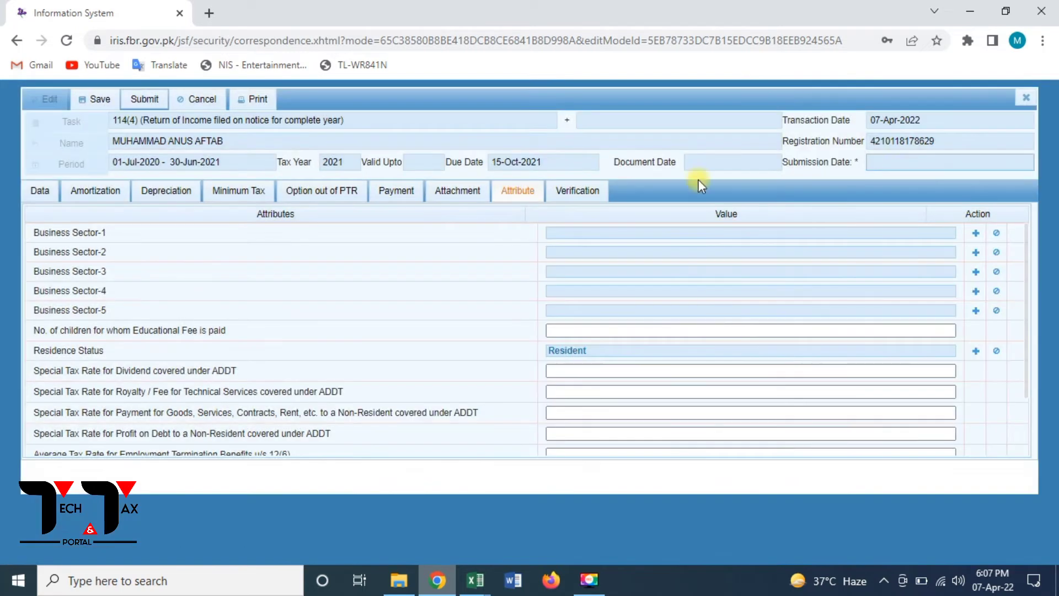
pyautogui.click(95, 99)
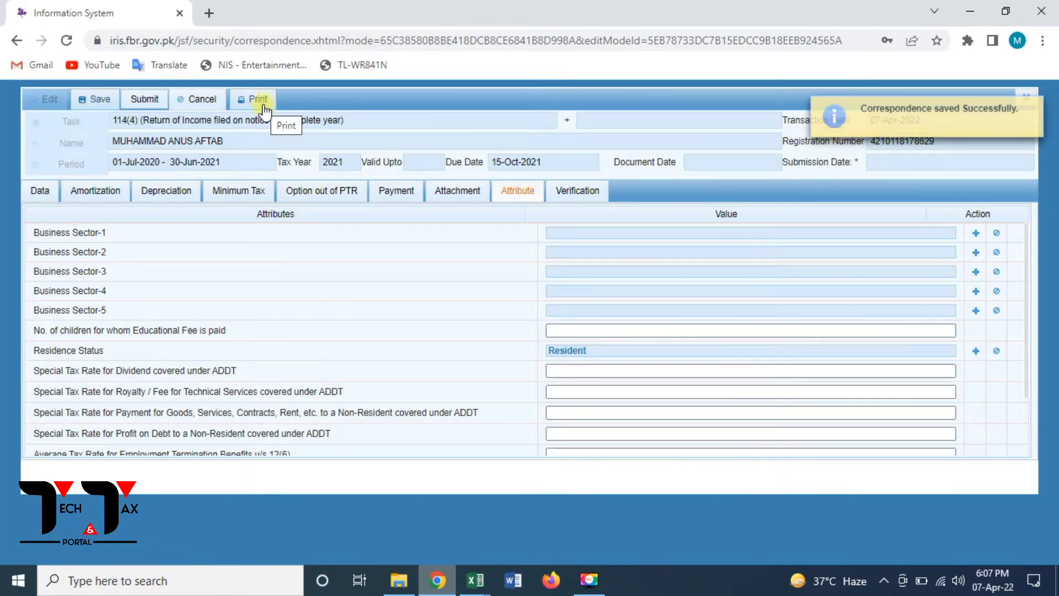
pyautogui.click(263, 105)
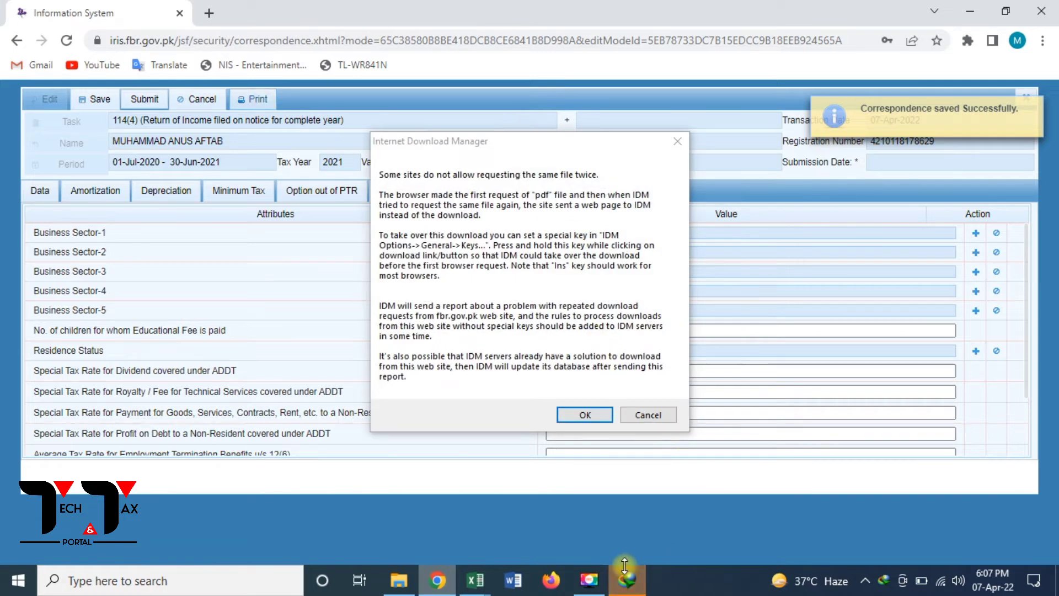
# - Open the 2021 declaration PDF in Edge and scroll through its pages
pyautogui.click(654, 414)
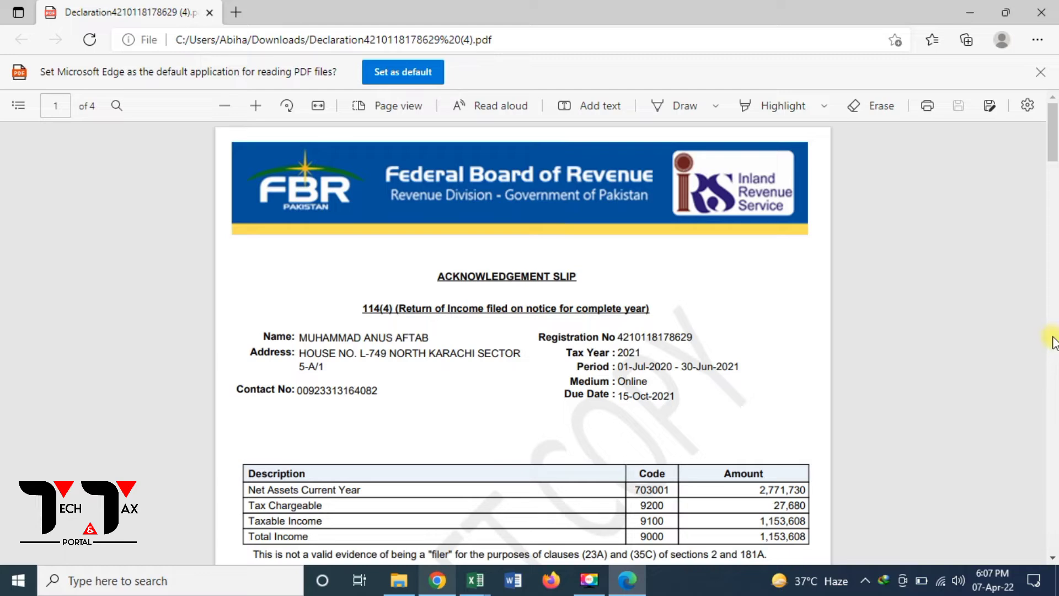
pyautogui.scroll(-6, 1053, 339)
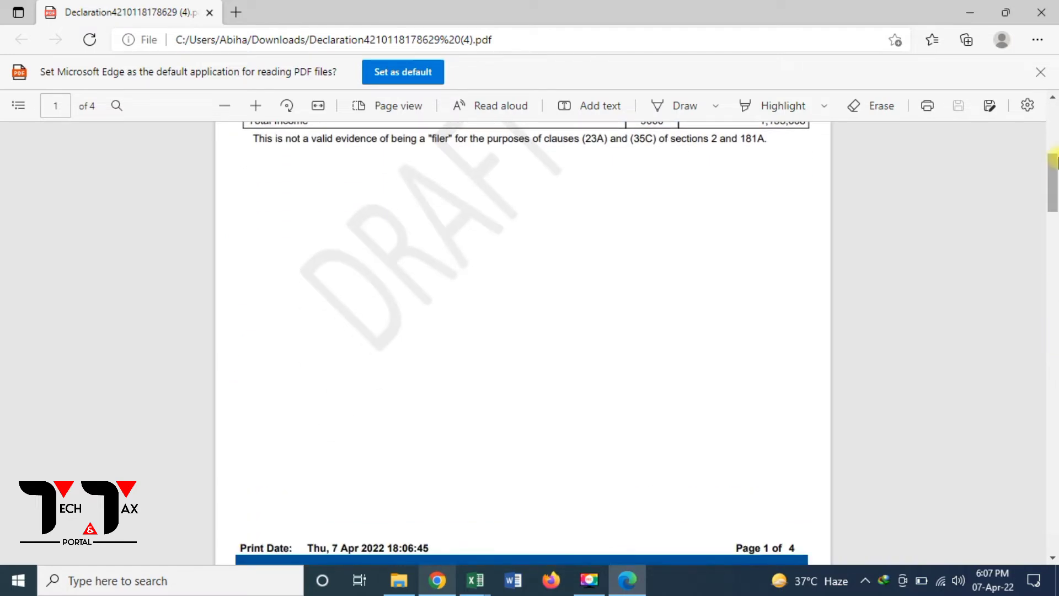
pyautogui.scroll(6, 1054, 116)
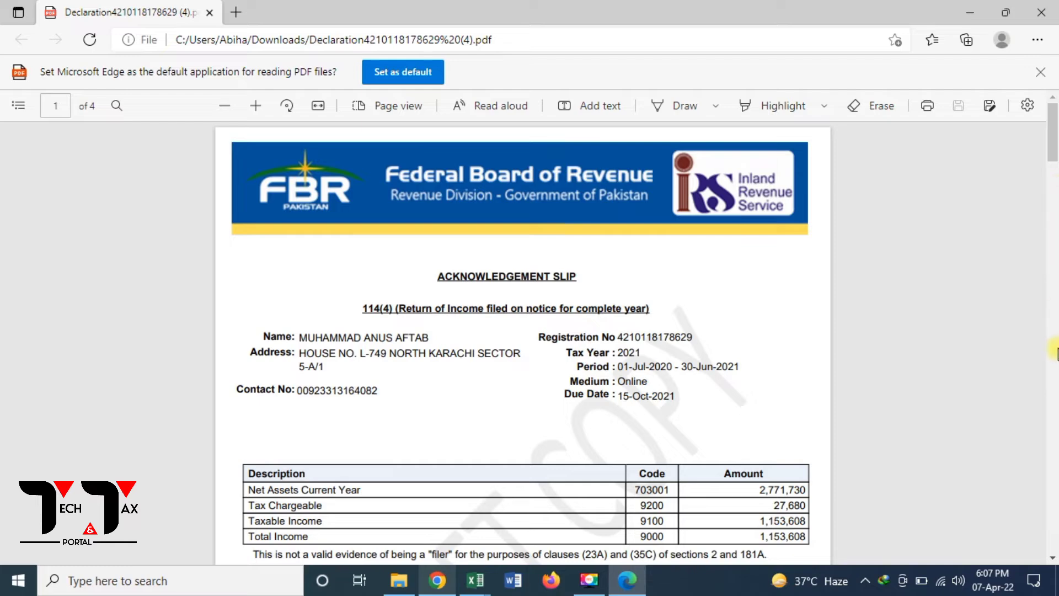
pyautogui.scroll(-15, 1054, 339)
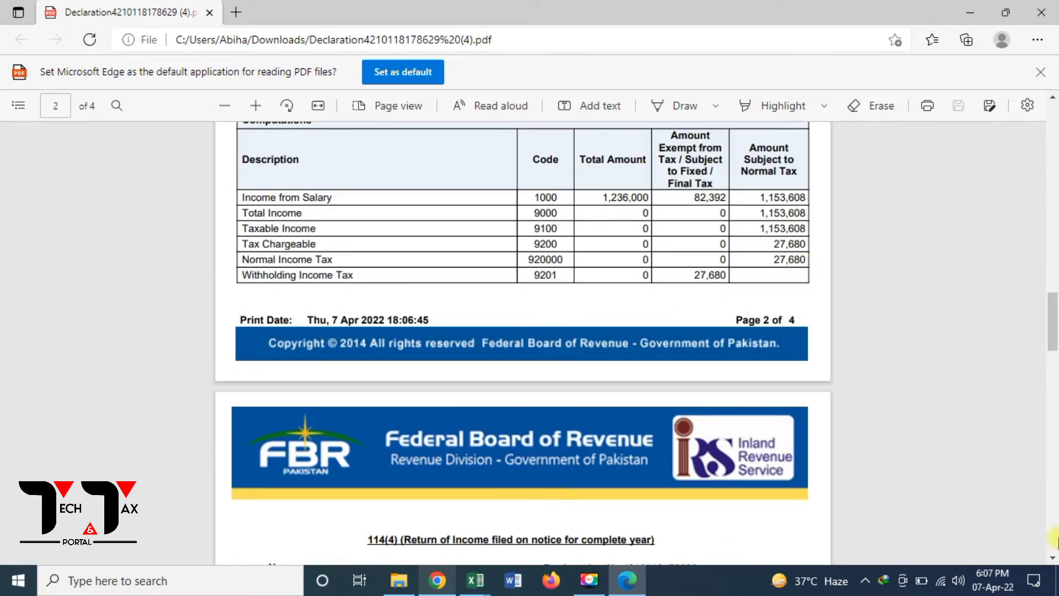
pyautogui.scroll(-12, 1051, 505)
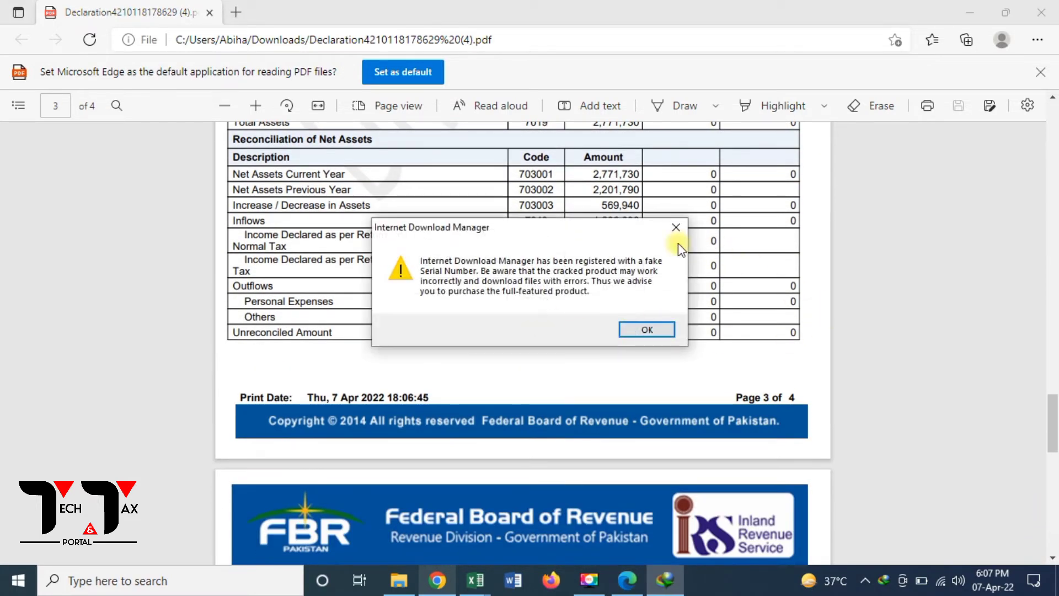
# - Dismiss the IDM download warning, close its purchase page, and return to the PDF
pyautogui.click(674, 227)
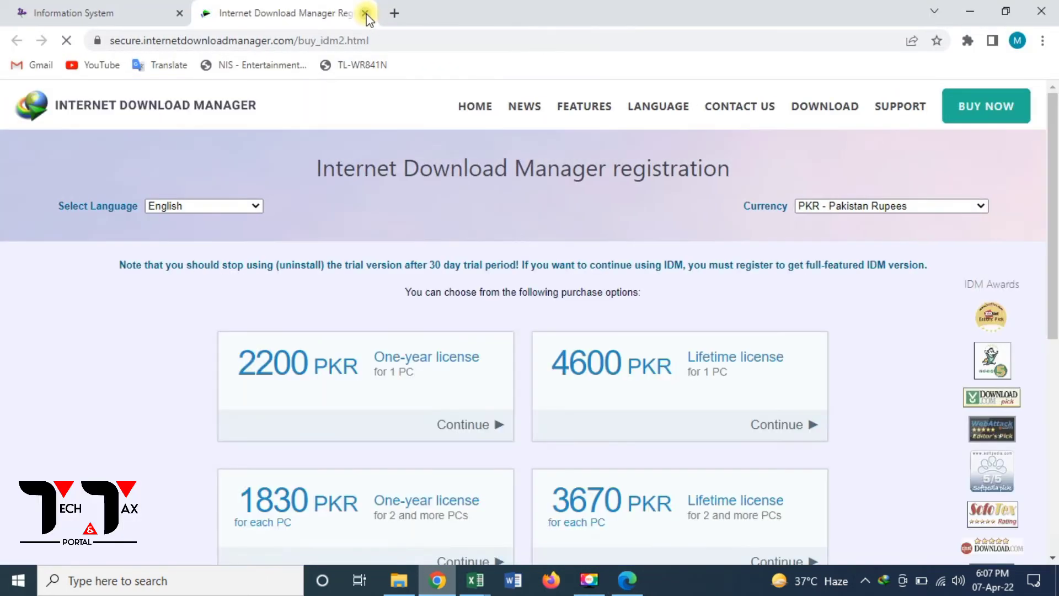
pyautogui.click(365, 13)
pyautogui.click(627, 579)
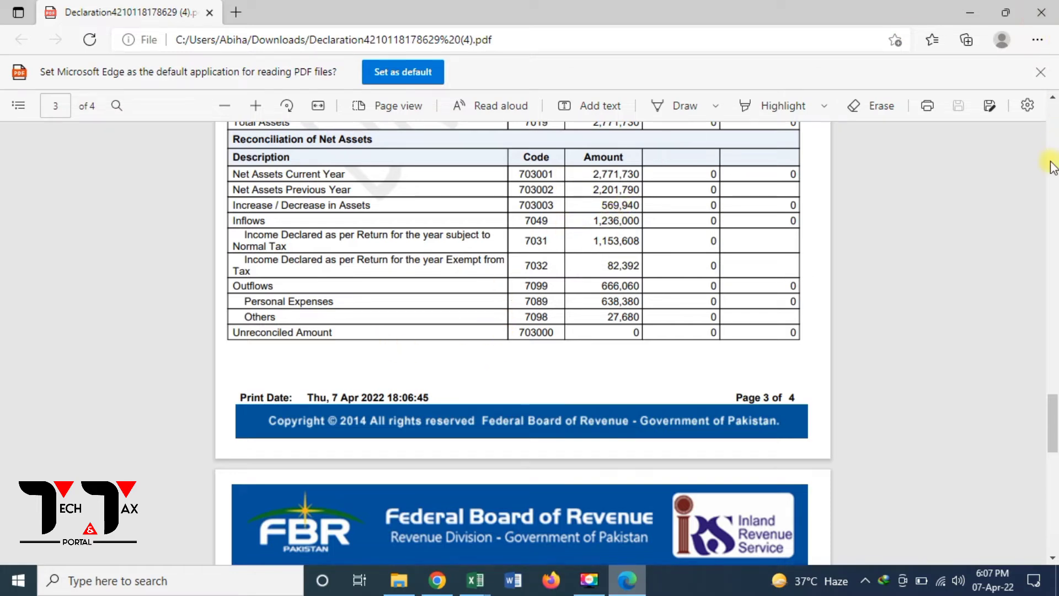
# - Scroll back up to the acknowledgement slip and close the declaration PDF
pyautogui.scroll(10, 1054, 102)
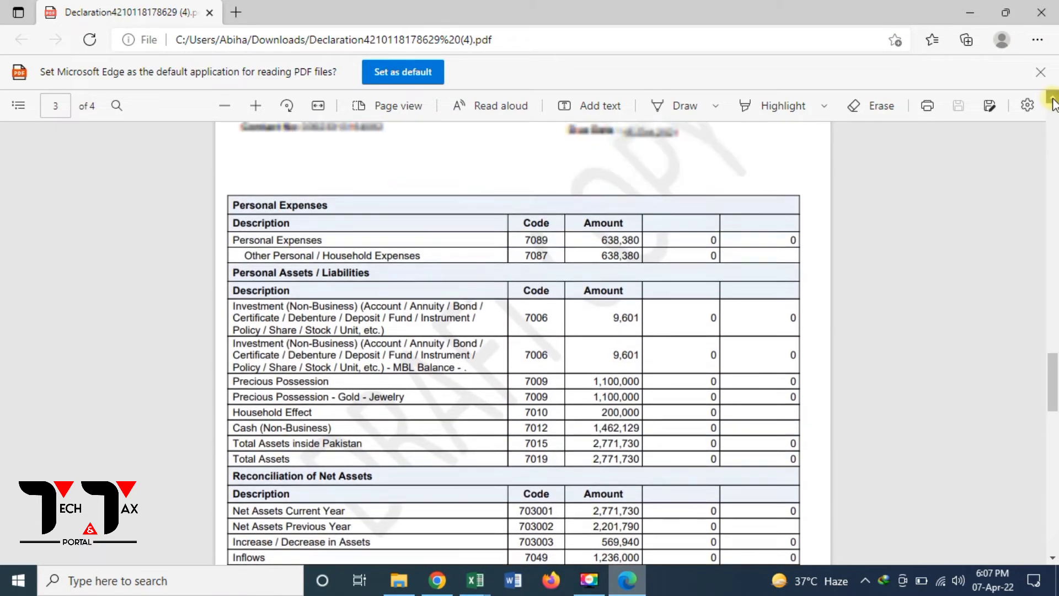
pyautogui.scroll(10, 1054, 102)
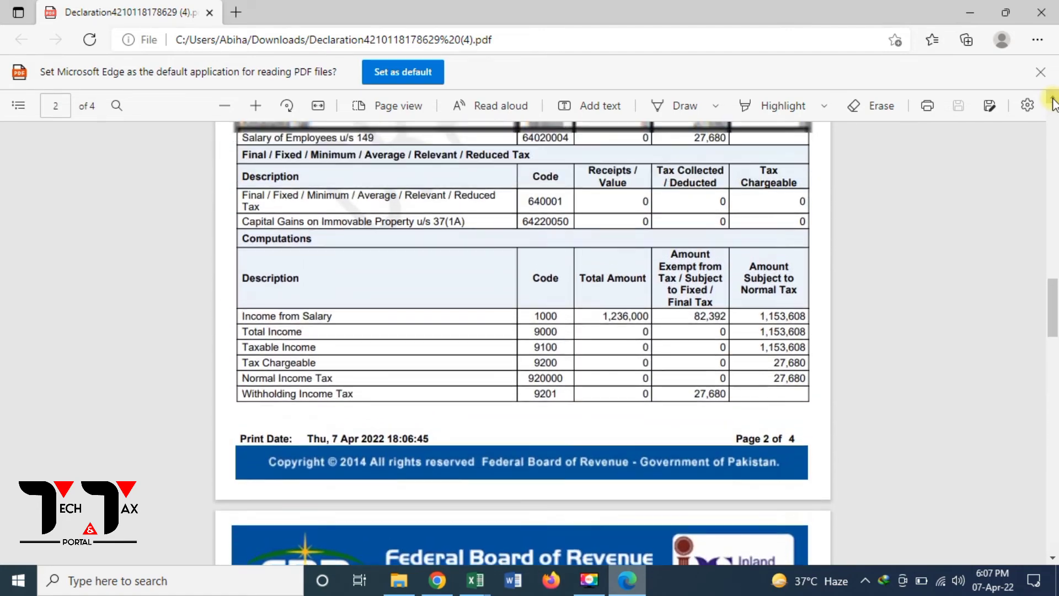
pyautogui.scroll(8, 1054, 103)
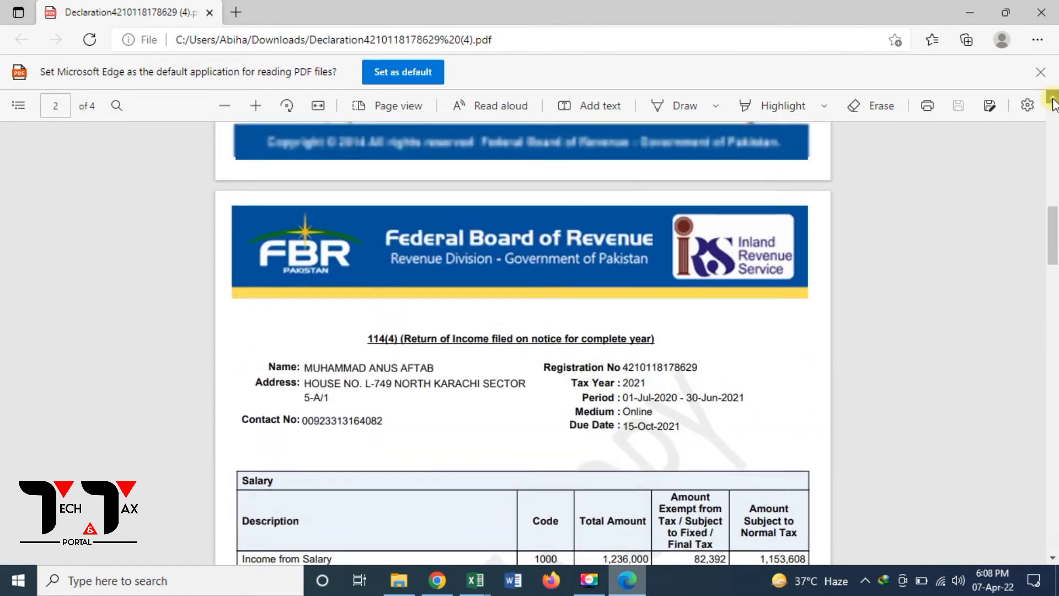
pyautogui.scroll(10, 1053, 103)
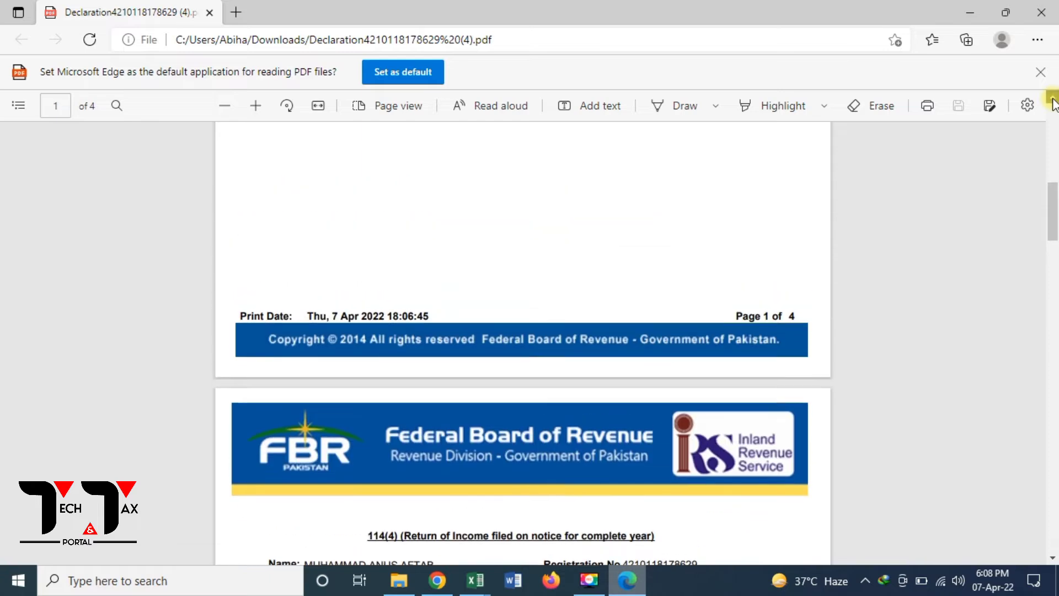
pyautogui.scroll(3, 1053, 104)
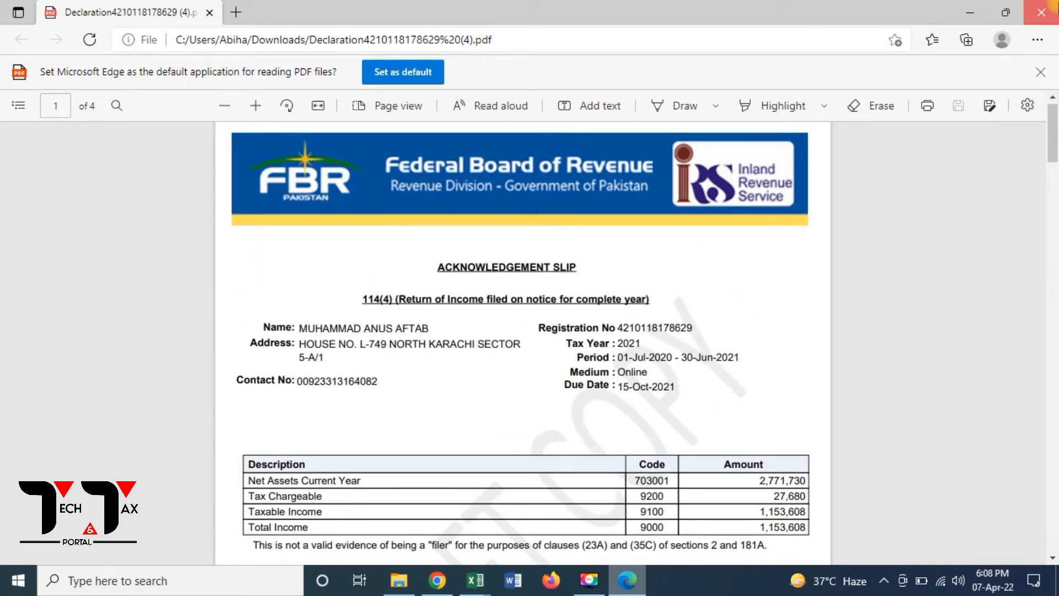
pyautogui.click(1041, 12)
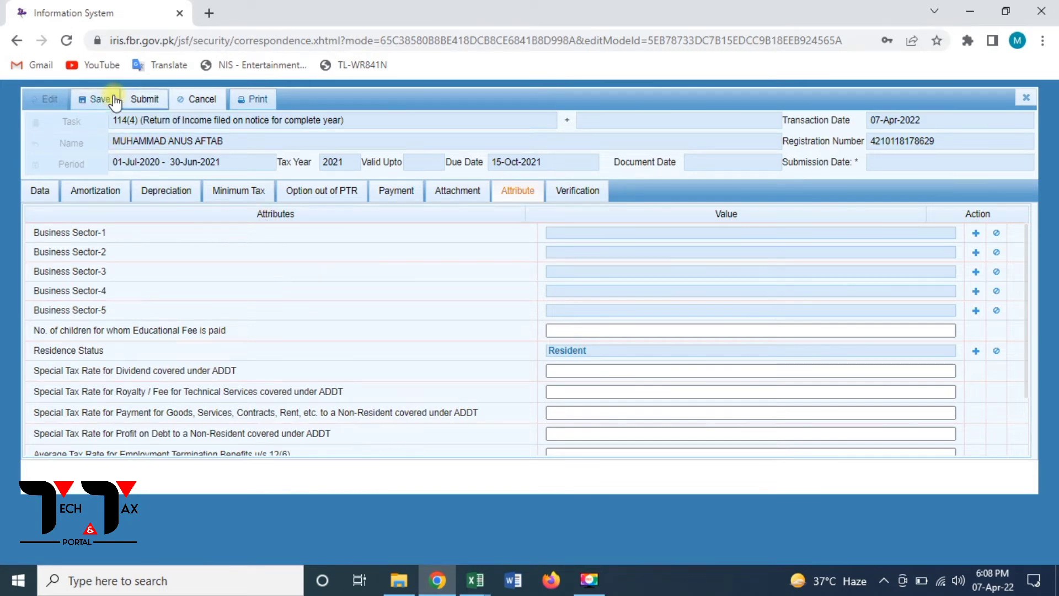
# - Save the 2021 return, then submit it and confirm with Yes
pyautogui.click(97, 99)
pyautogui.click(146, 99)
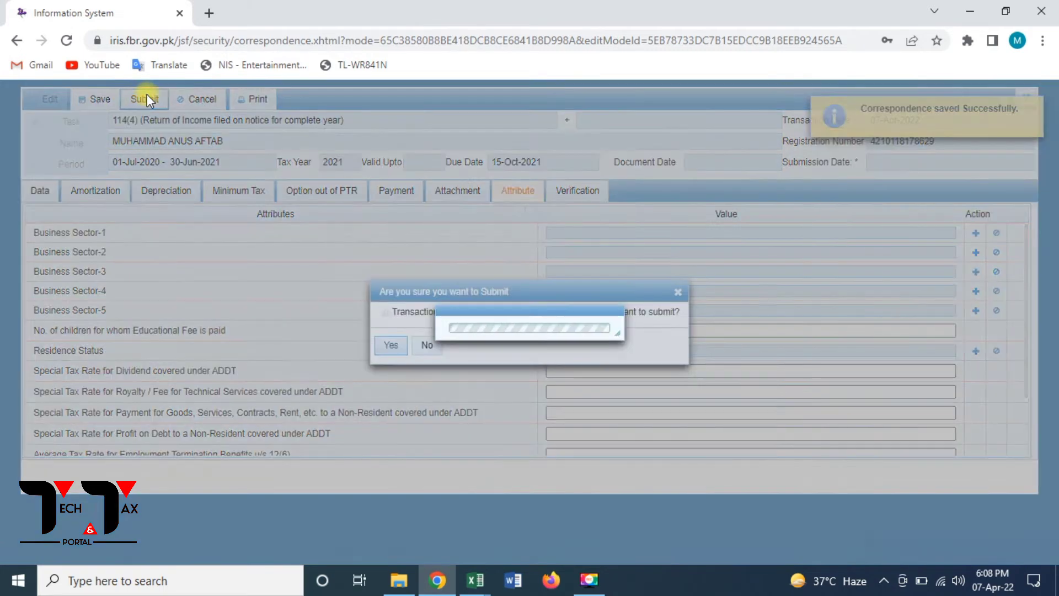
pyautogui.click(392, 346)
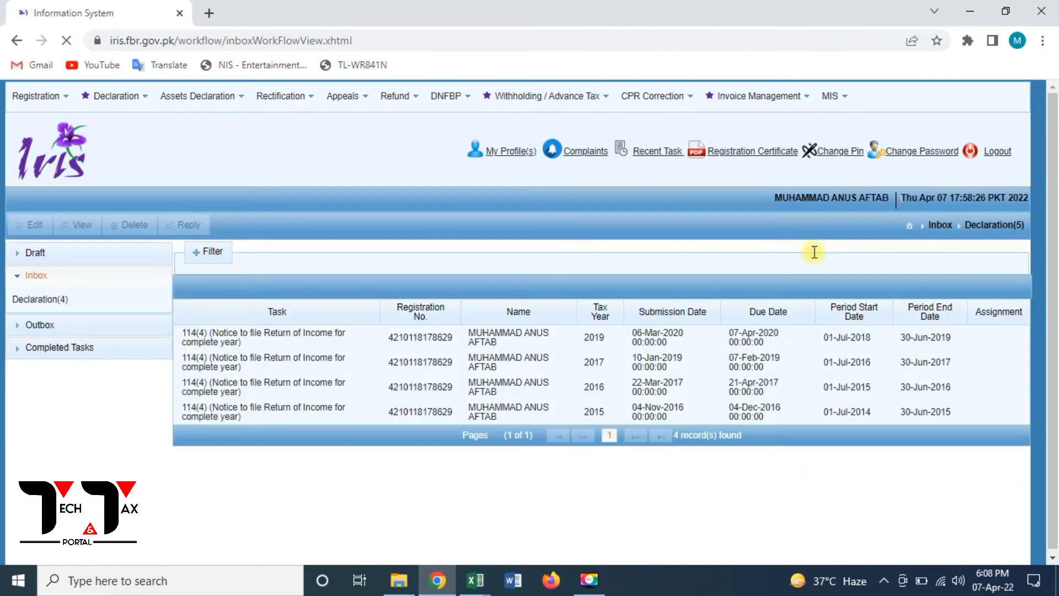
# - List Completed Tasks > Declaration showing the 2021 114(4) return, then open a new browser tab
pyautogui.click(36, 349)
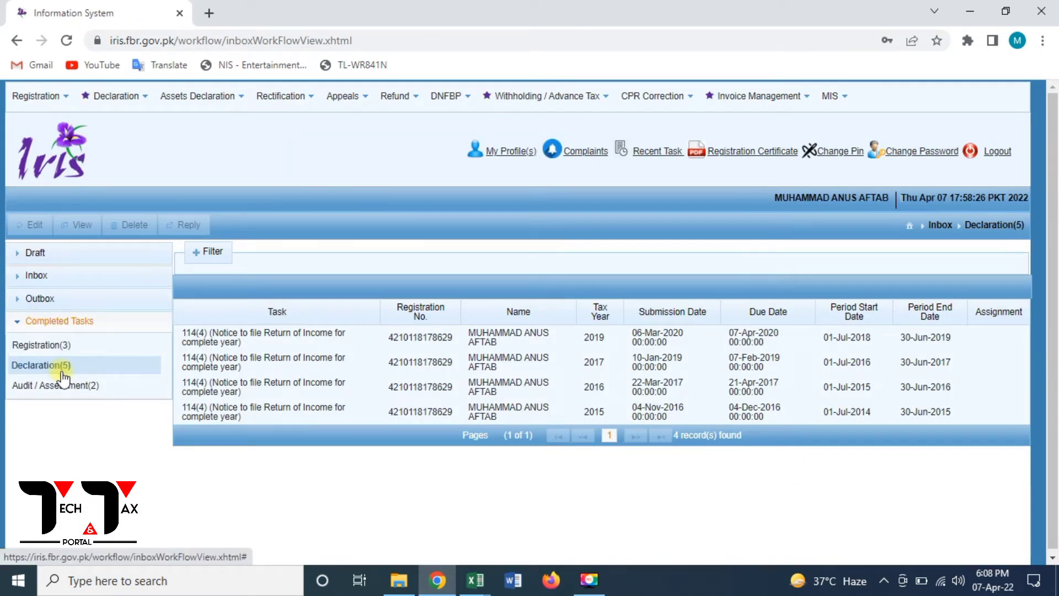
pyautogui.click(62, 368)
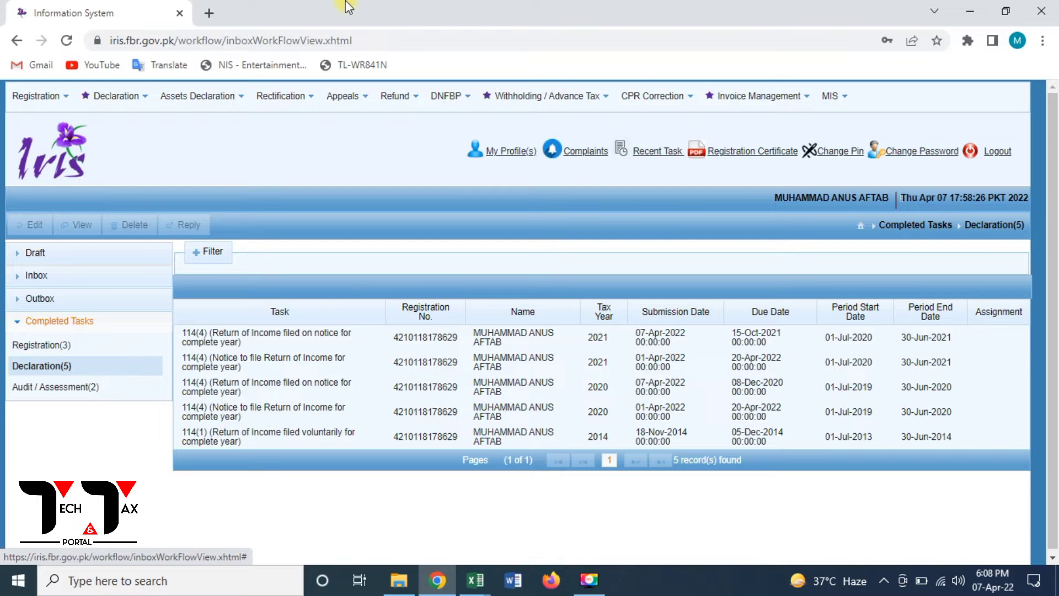
pyautogui.click(208, 11)
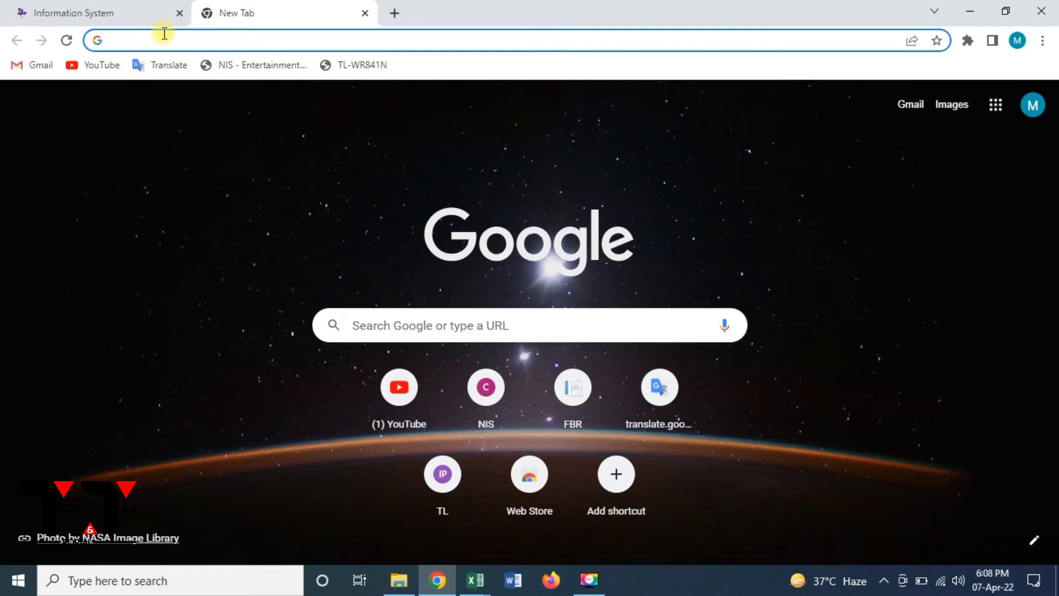
# - Load fbr.gov.pk and open Online Verification Portal from the Online Services list
pyautogui.write('fbr')
pyautogui.press('Return')
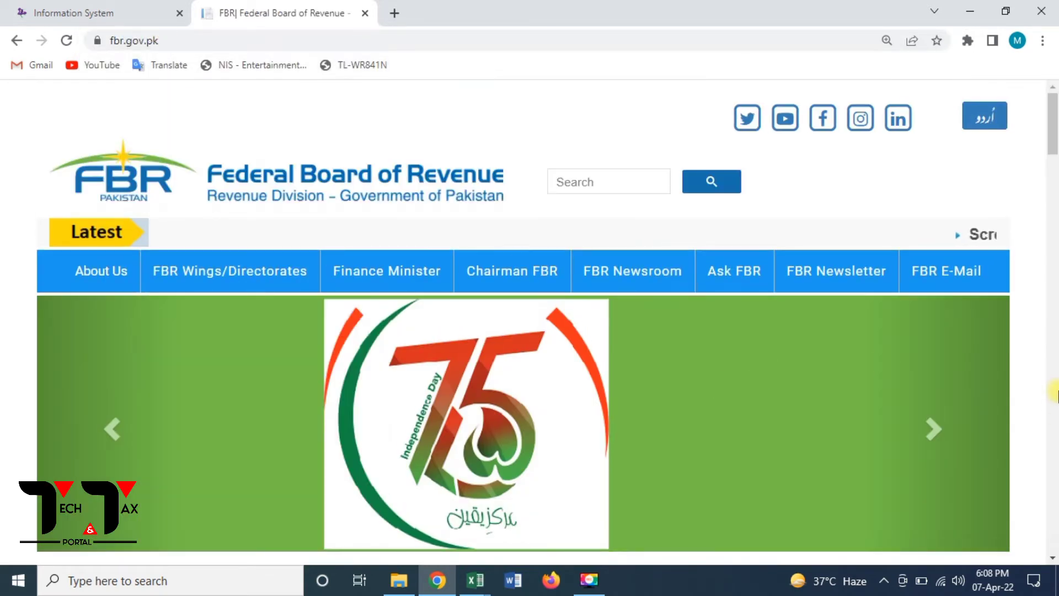
pyautogui.click(1054, 392)
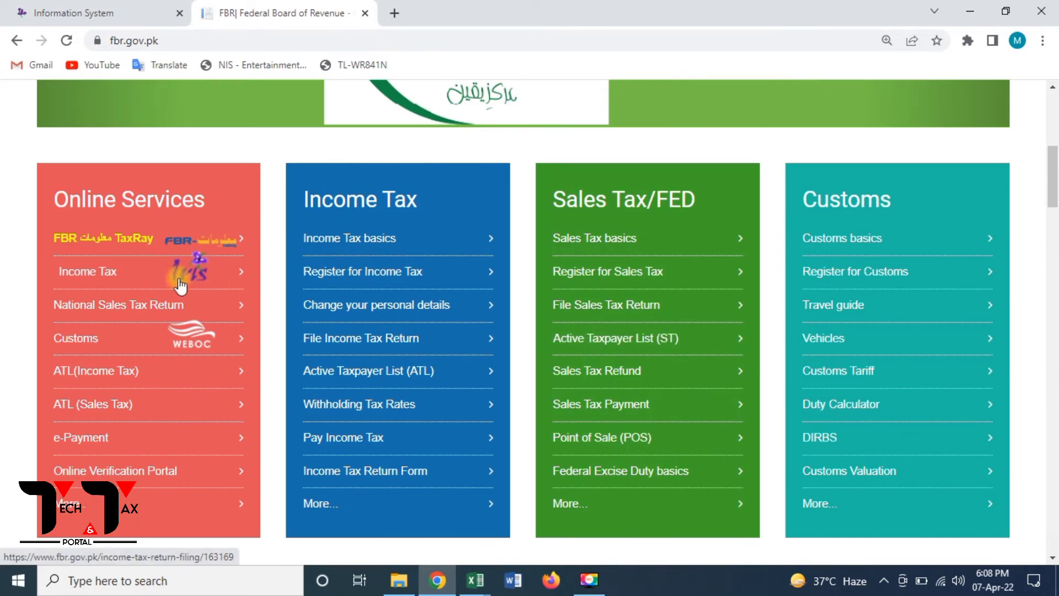
pyautogui.click(96, 475)
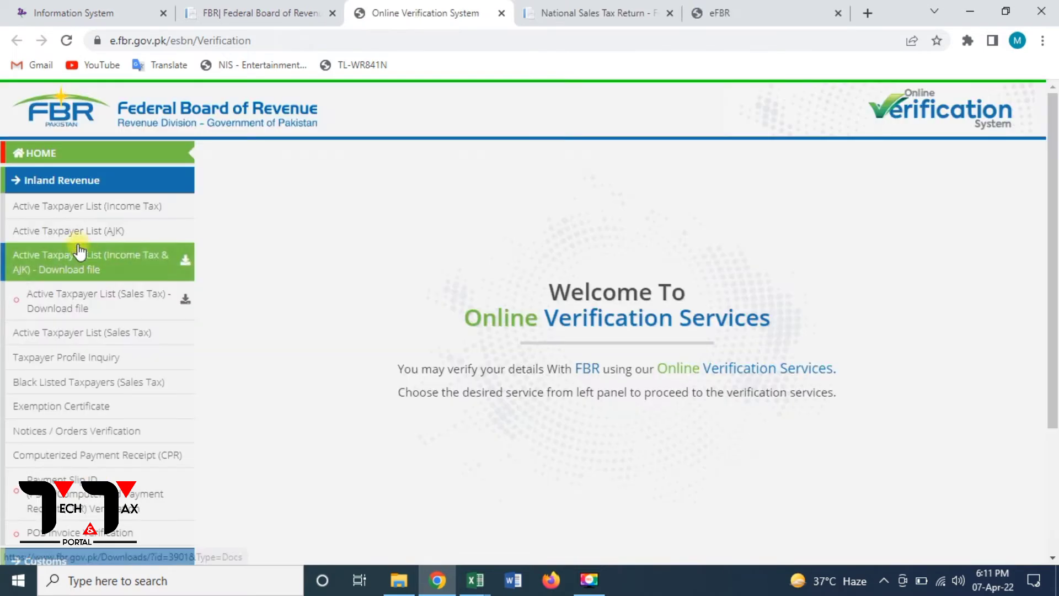
# - In Active Taxpayer List (Income Tax), choose CNIC, enter the registration number and date 7 April 2022
pyautogui.click(78, 216)
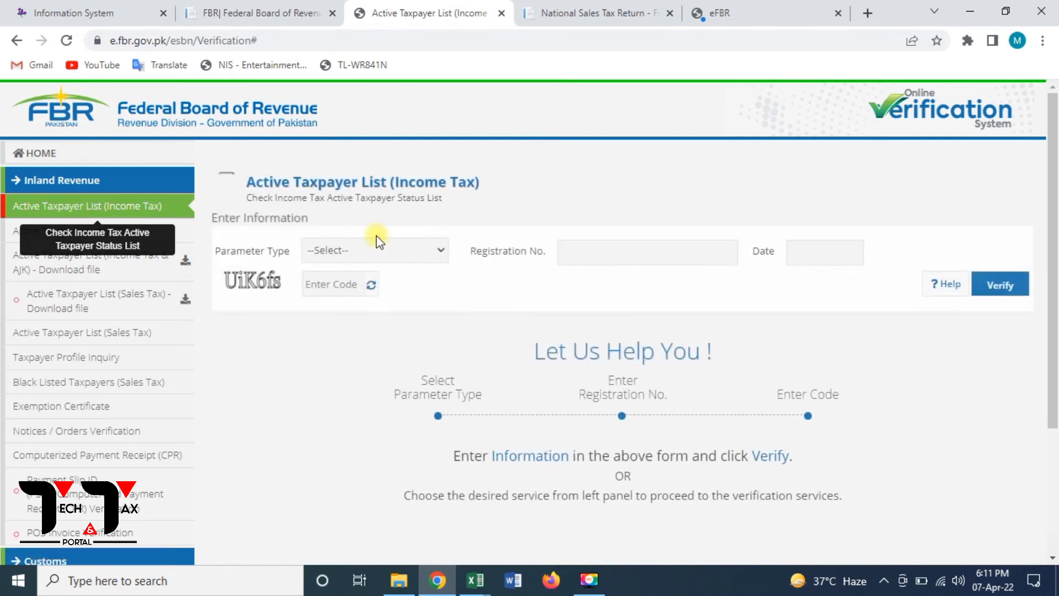
pyautogui.click(376, 241)
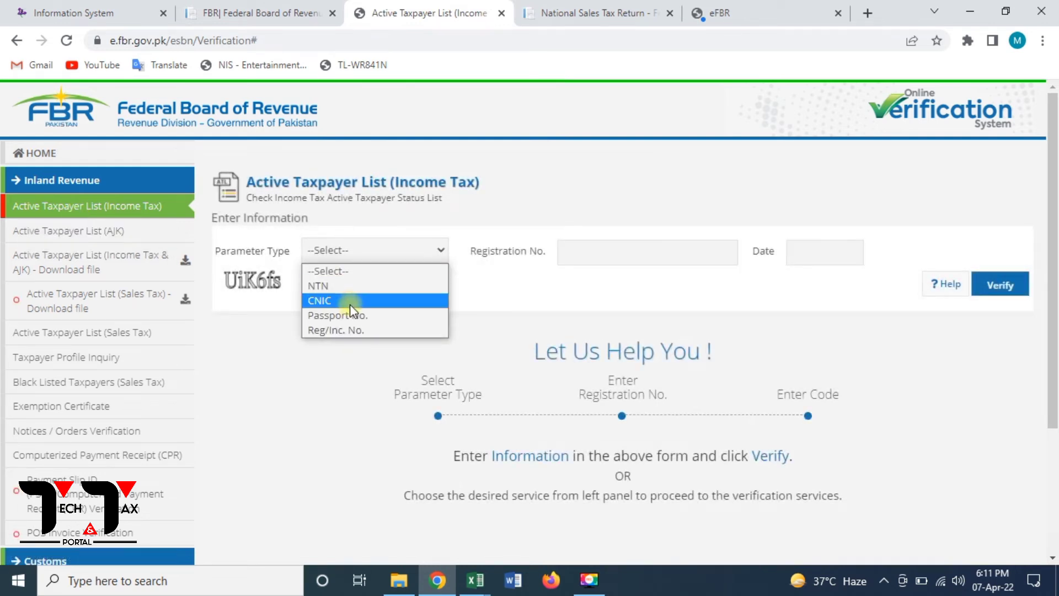
pyautogui.click(349, 301)
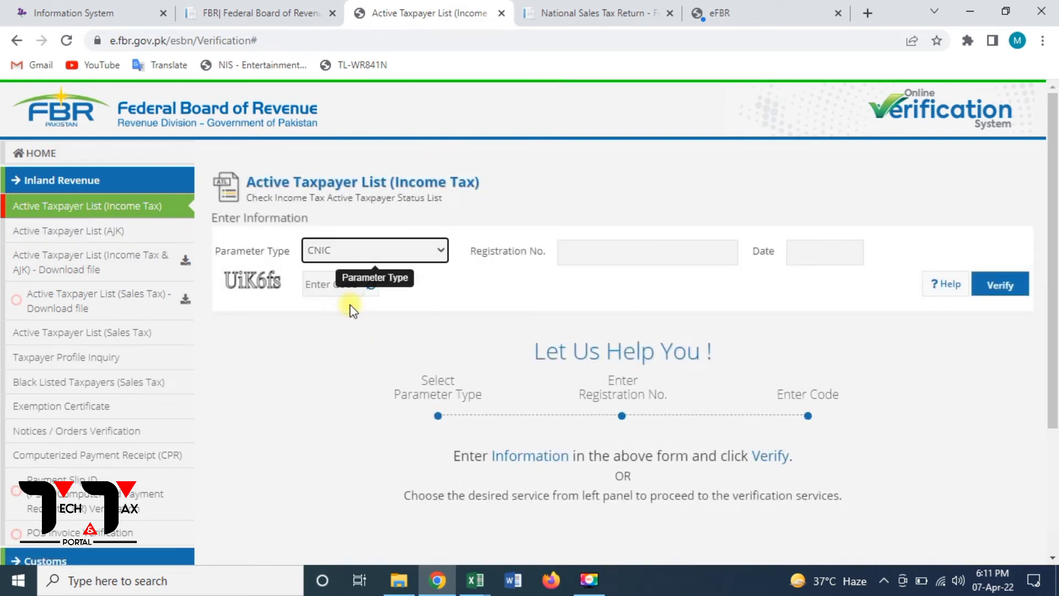
pyautogui.click(658, 251)
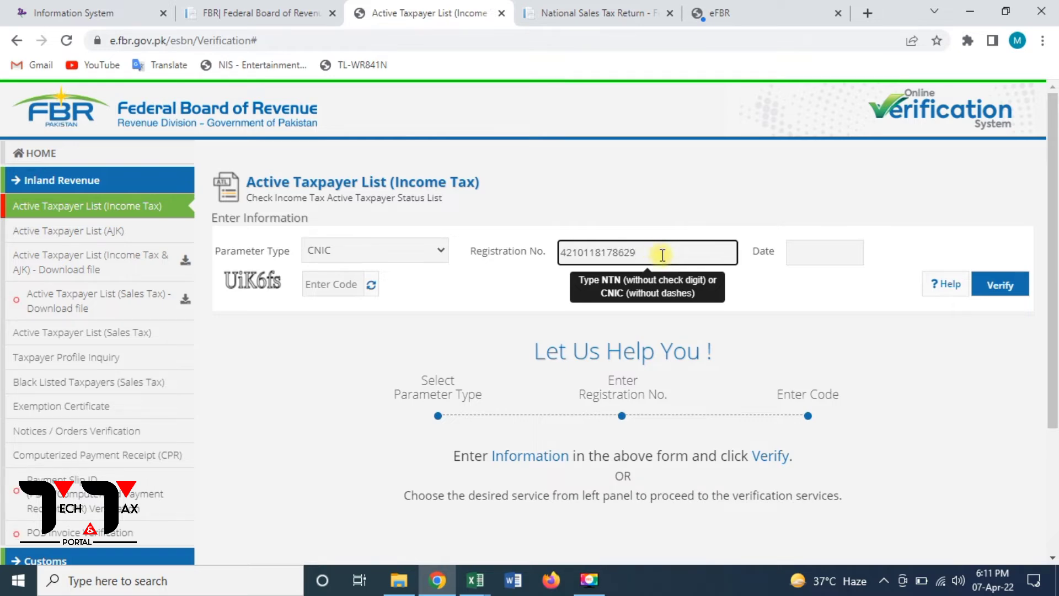
pyautogui.click(827, 253)
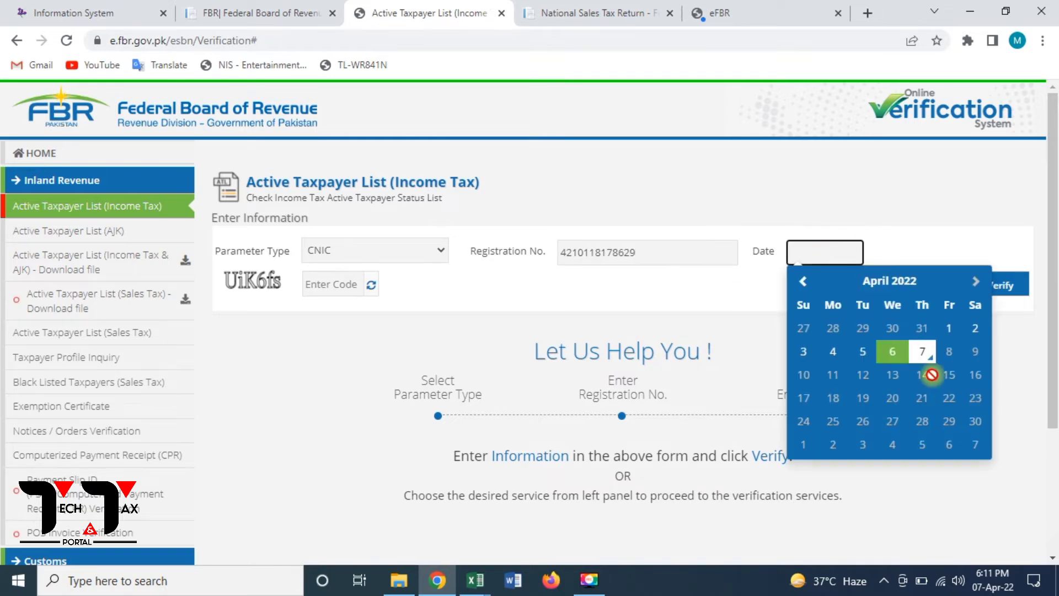
pyautogui.click(923, 354)
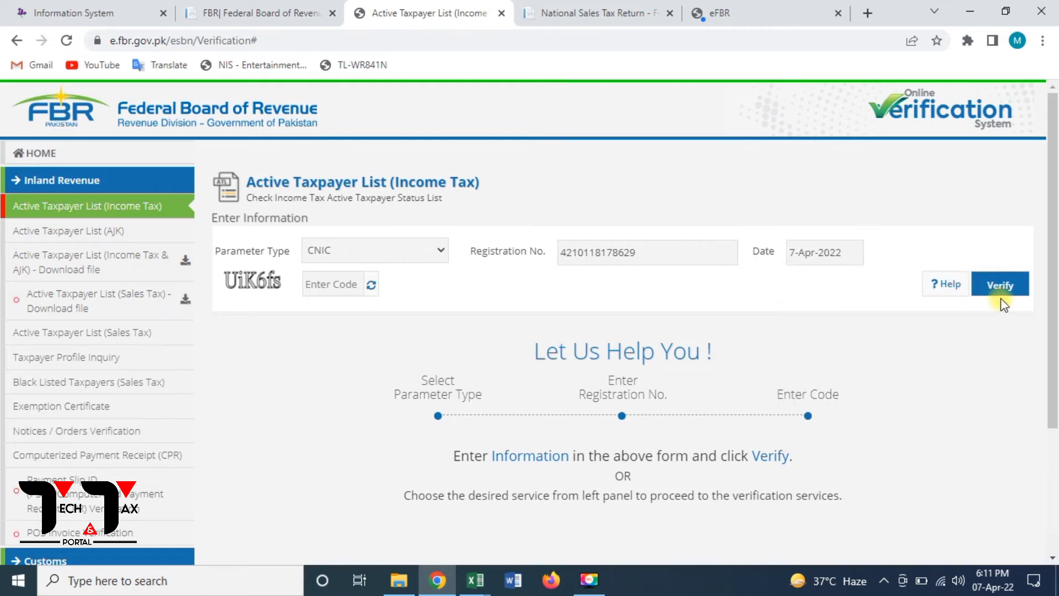
# - Enter the captcha code and verify, which reports the CNIC as In-Active
pyautogui.click(340, 279)
pyautogui.write('U')
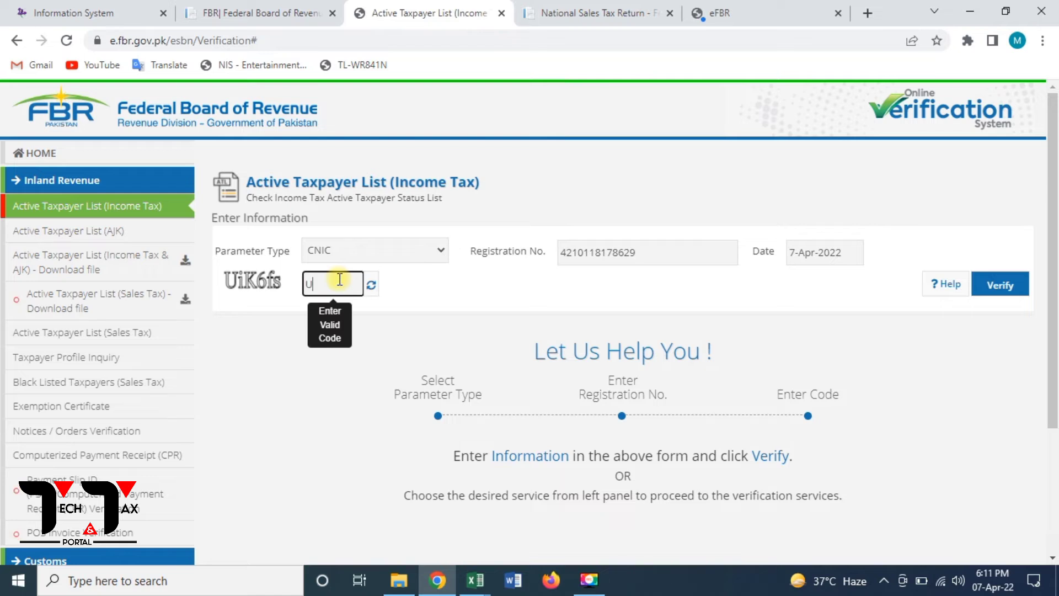
pyautogui.write('iK6fs')
pyautogui.click(1019, 285)
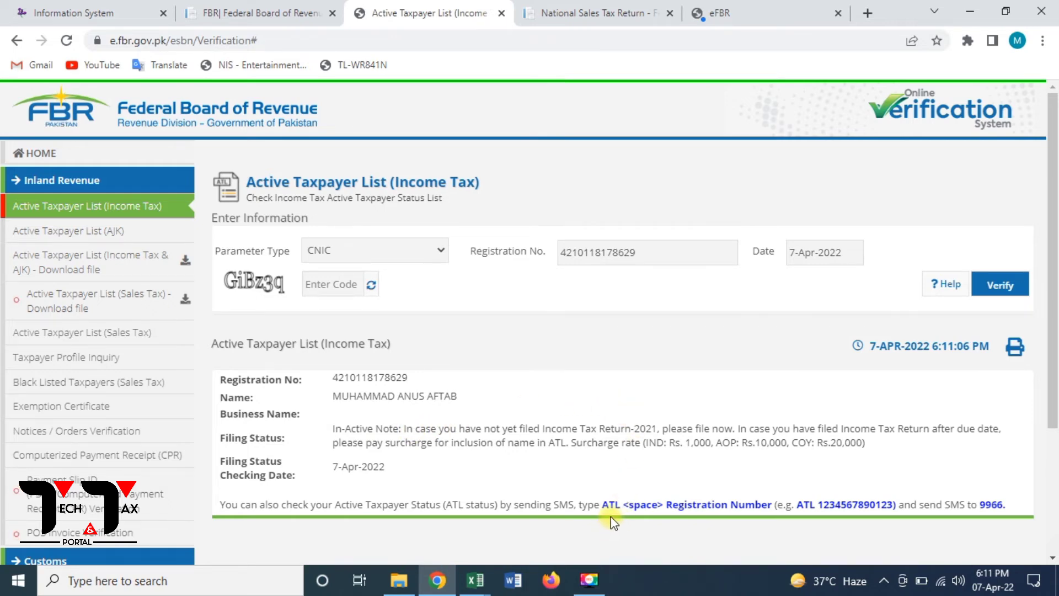
pyautogui.click(771, 8)
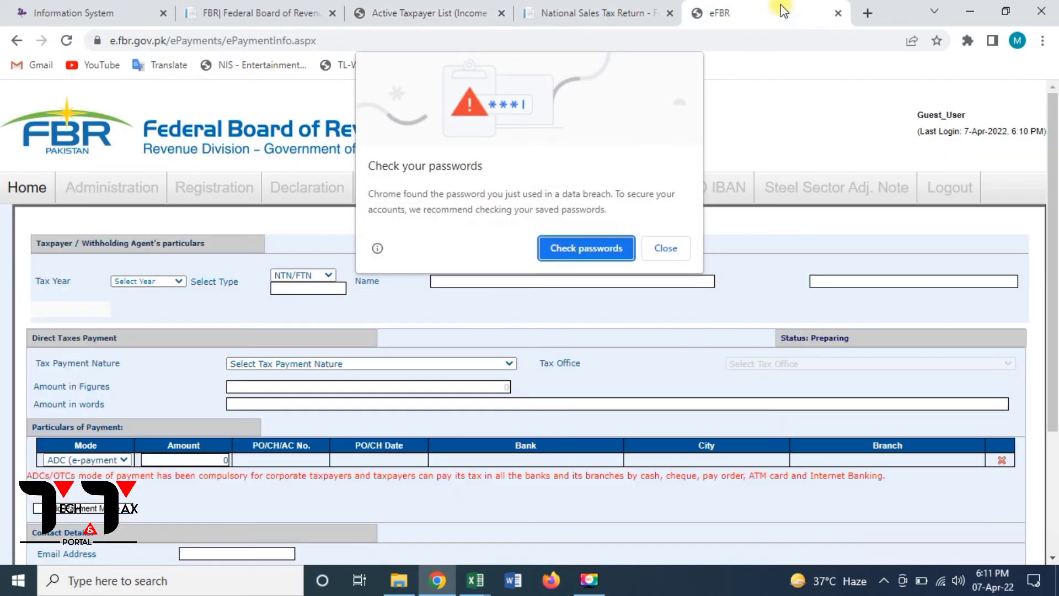
# - Set Tax Year 2020 and payment nature Demanded Income Tax, dismissing the invalid NTN alert
pyautogui.click(662, 250)
pyautogui.moveTo(484, 189)
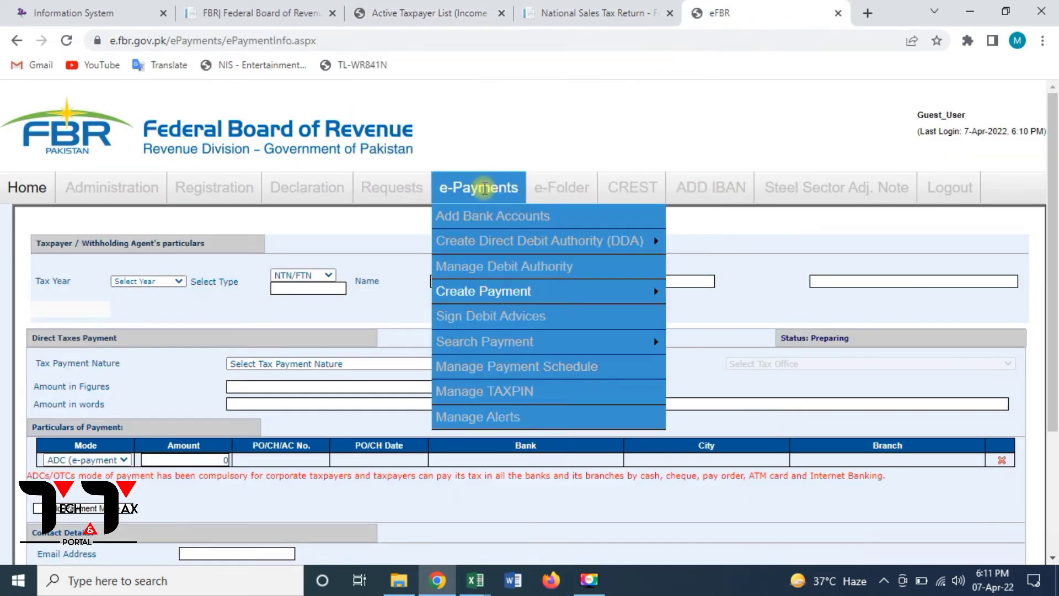
pyautogui.click(136, 282)
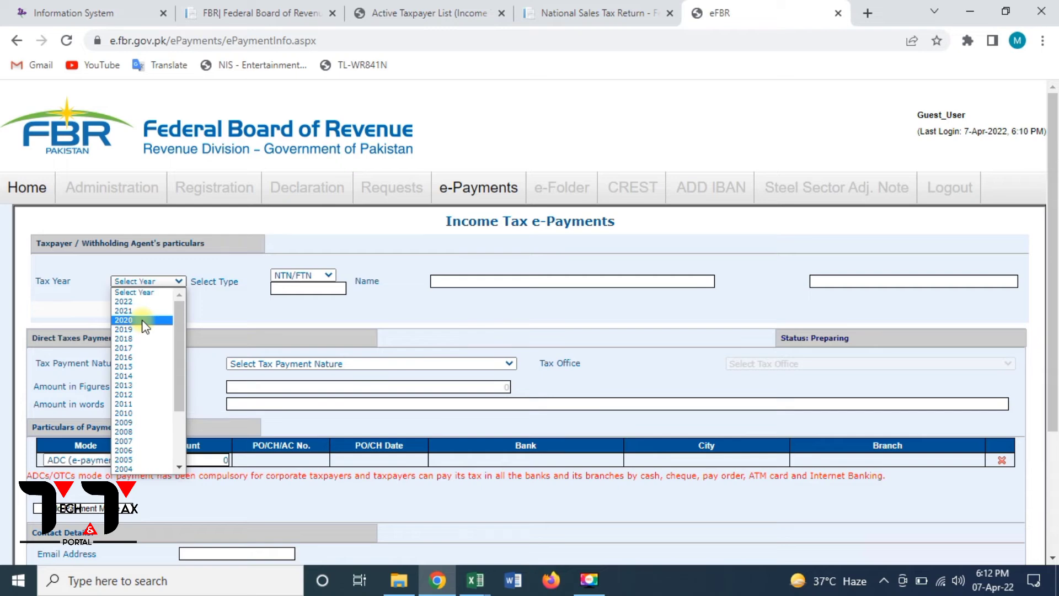
pyautogui.click(144, 321)
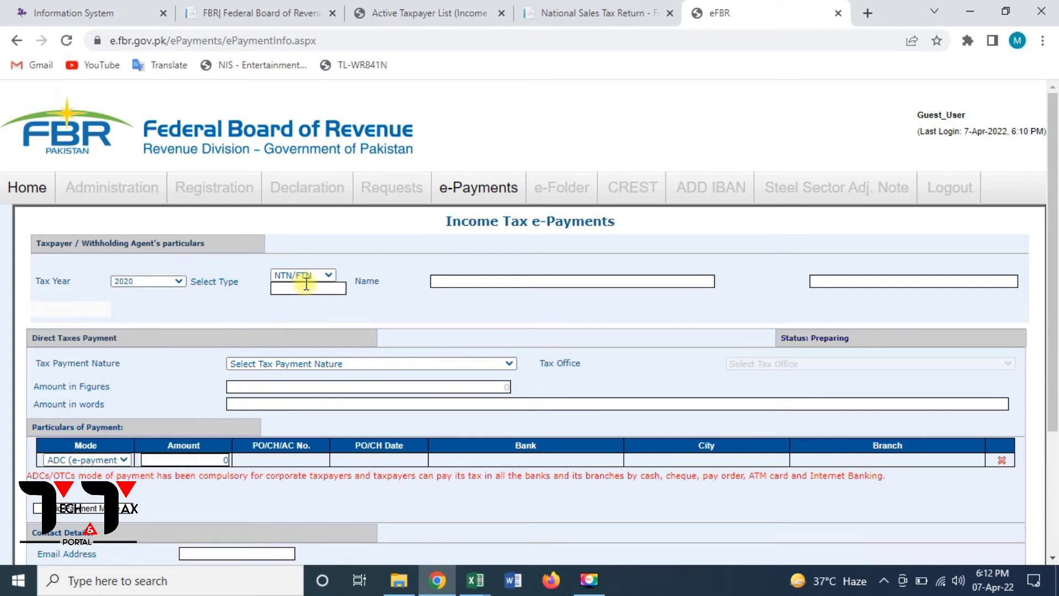
pyautogui.click(370, 364)
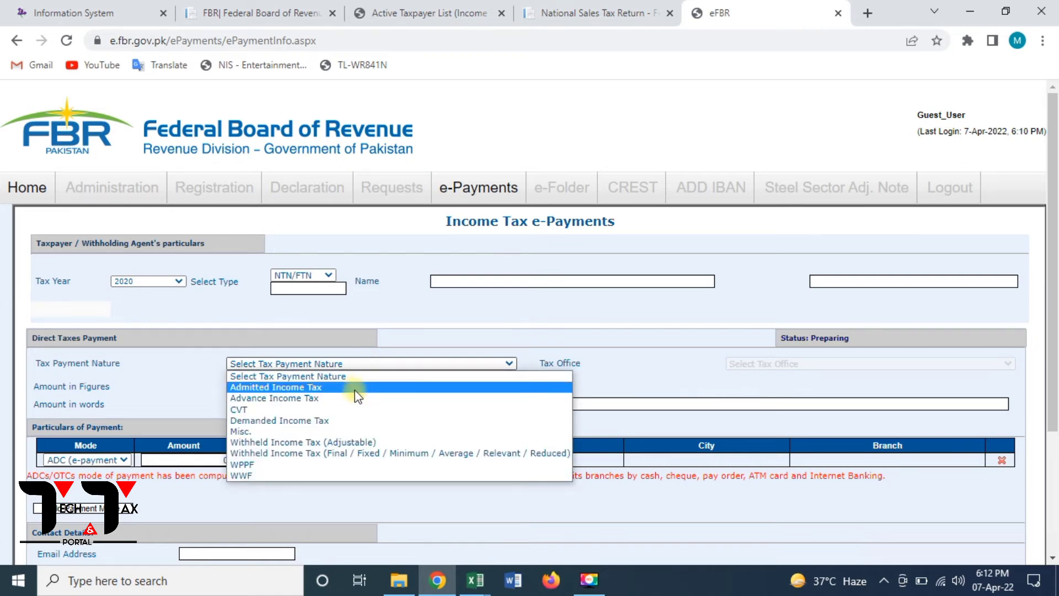
pyautogui.click(361, 420)
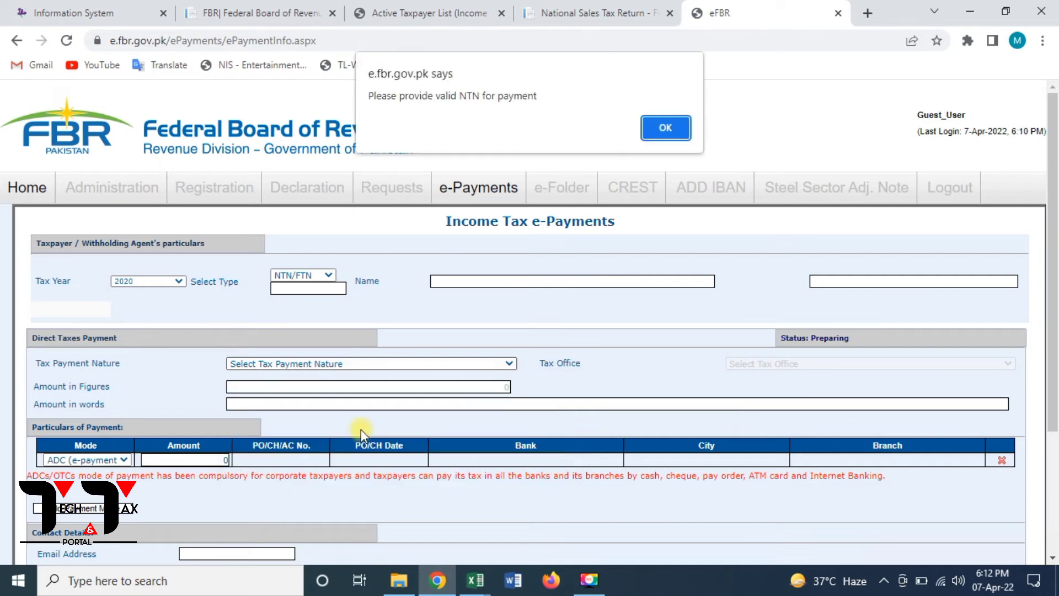
pyautogui.click(650, 139)
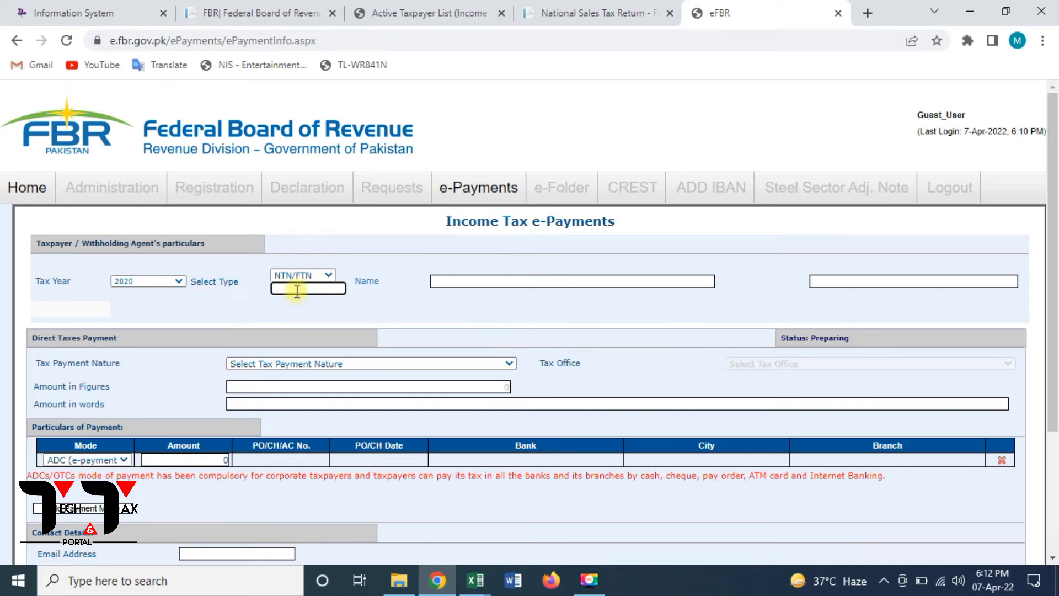
# - Set Select Type to CNIC and enter the taxpayer's CNIC so their name loads
pyautogui.click(303, 275)
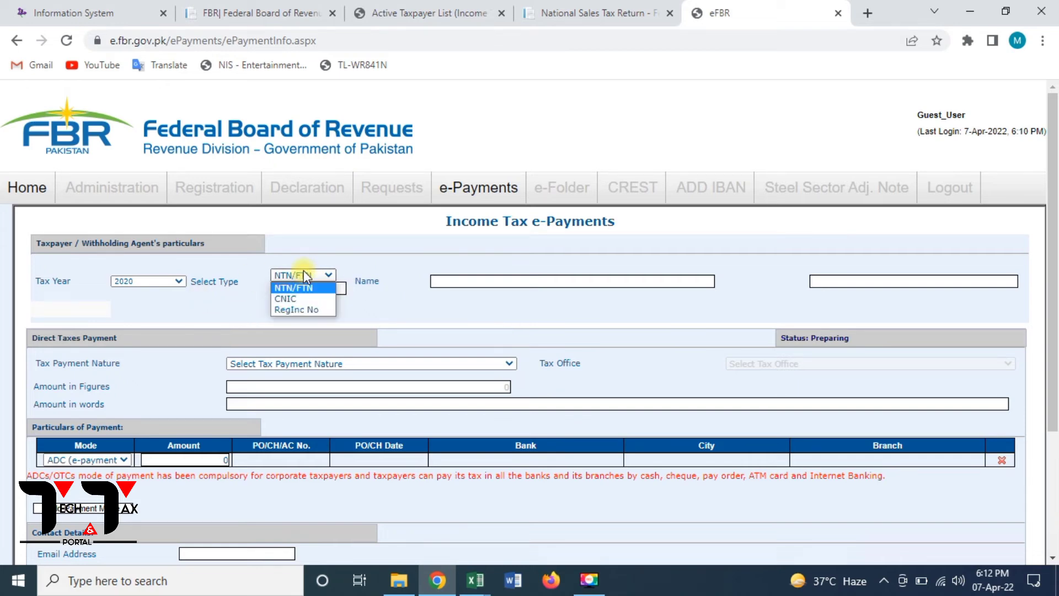
pyautogui.click(292, 300)
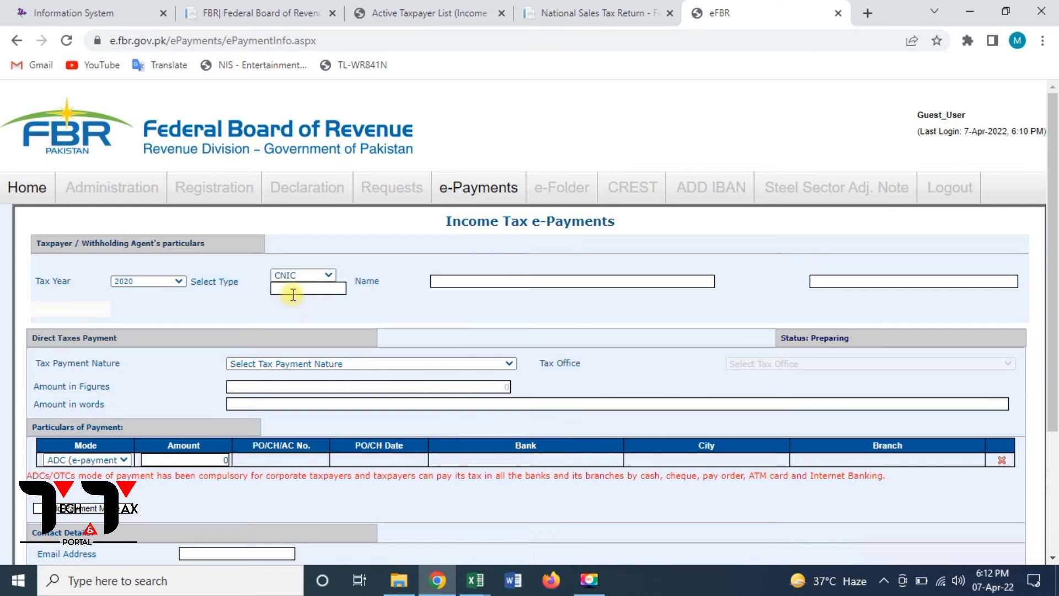
pyautogui.click(293, 294)
pyautogui.click(514, 306)
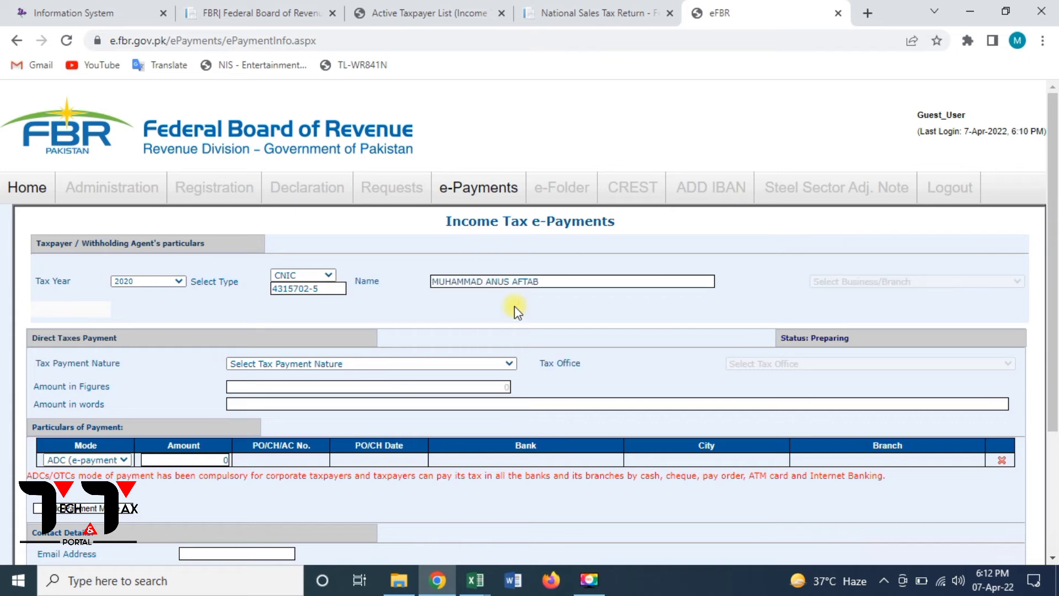
# - Choose payment nature Misc. and section 920601 - 182(A) - Surcharge for ATL
pyautogui.click(321, 365)
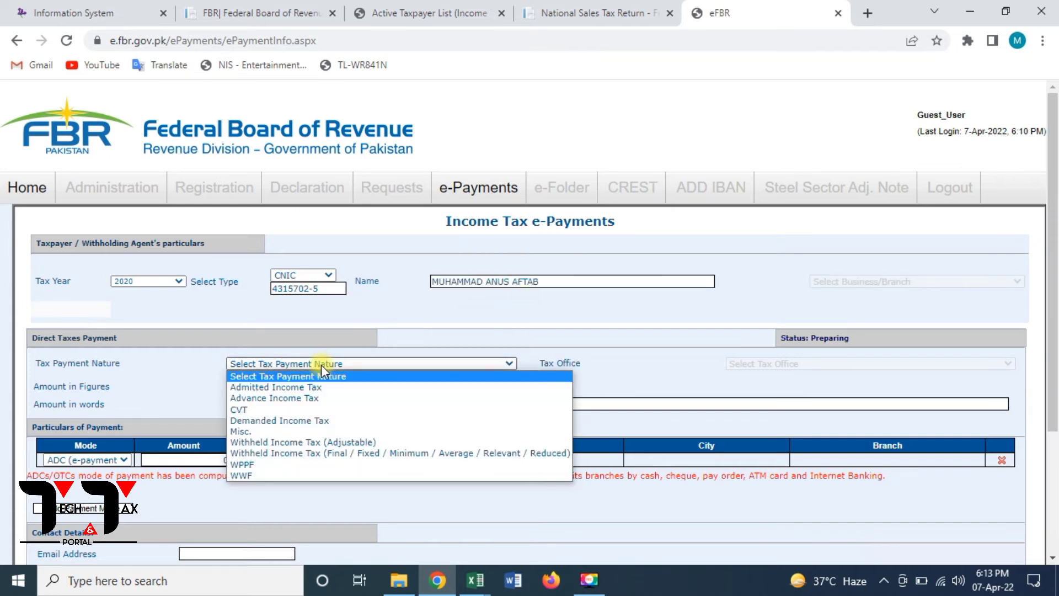
pyautogui.click(304, 428)
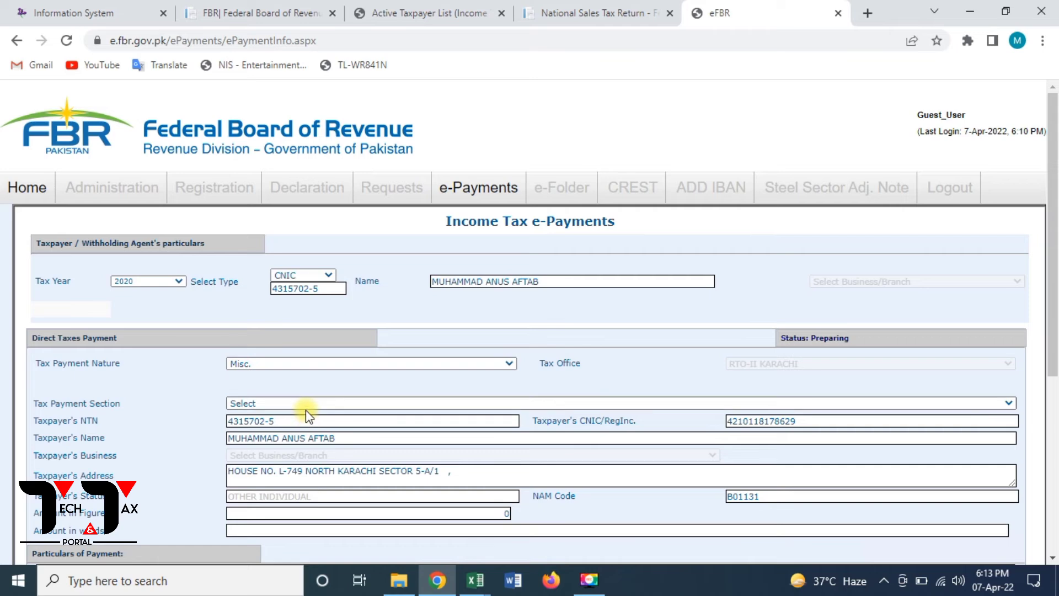
pyautogui.click(307, 405)
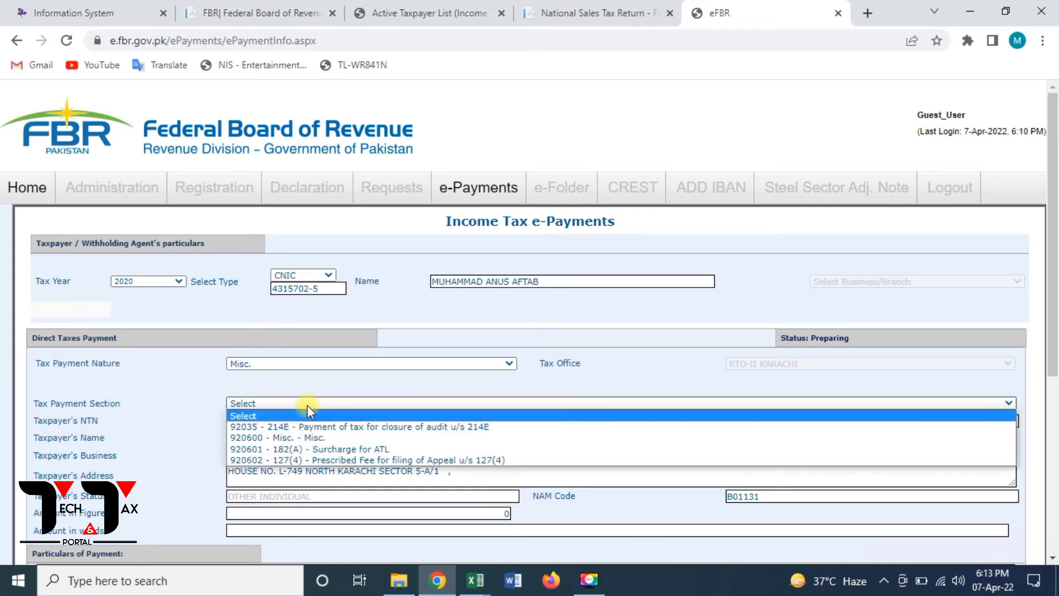
pyautogui.click(324, 448)
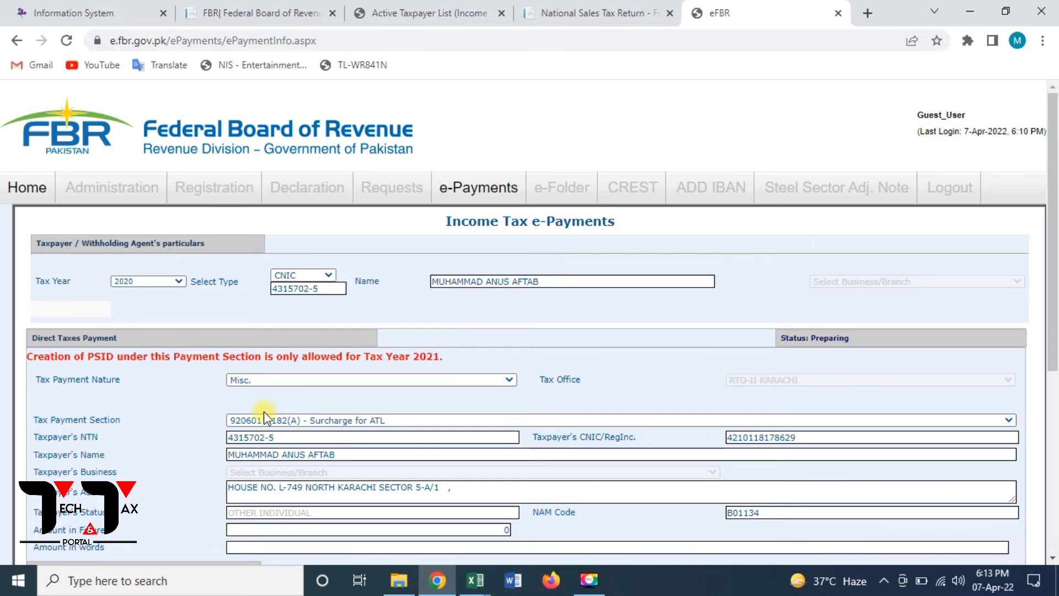
# - Change the Tax Year to 2021 and scroll down the form
pyautogui.click(140, 280)
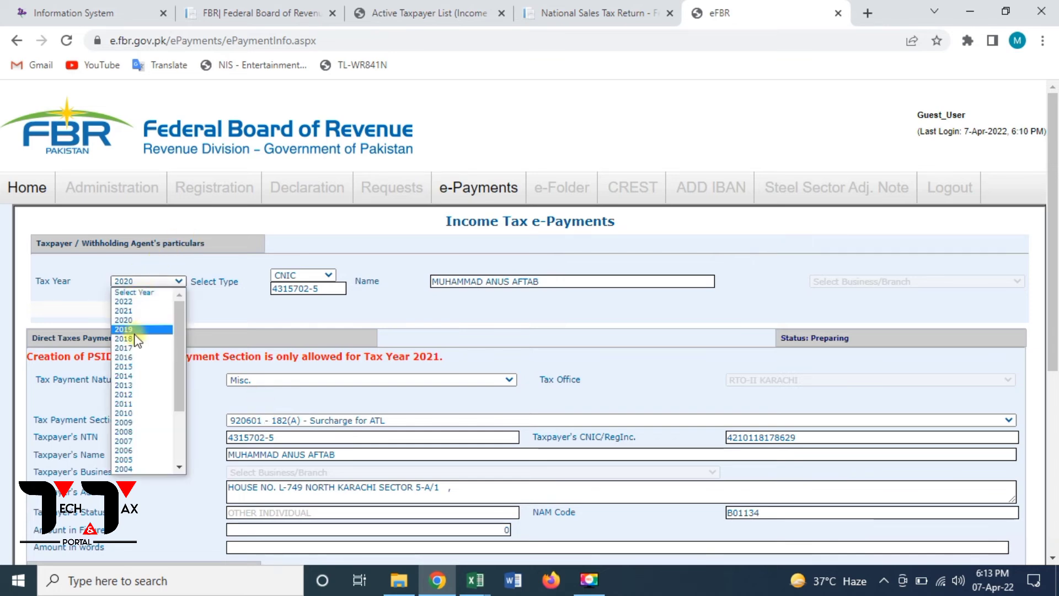
pyautogui.click(139, 311)
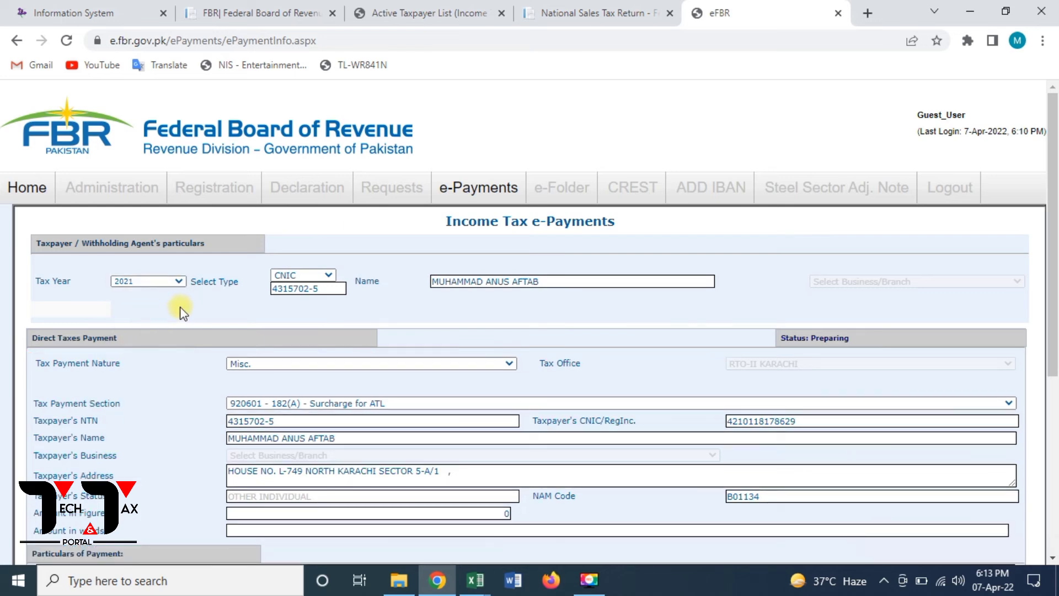
pyautogui.click(165, 284)
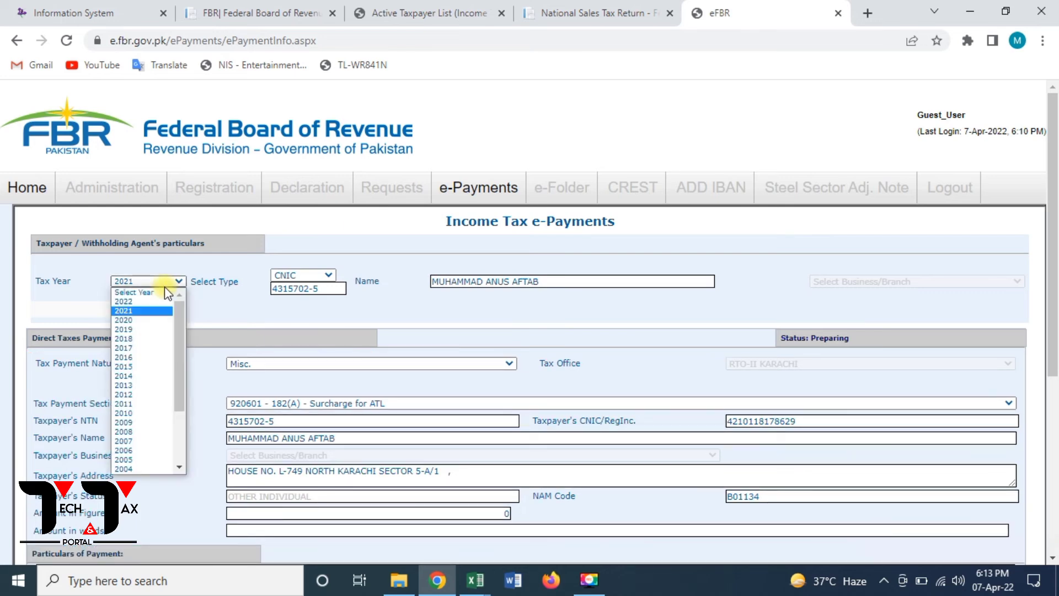
pyautogui.click(151, 321)
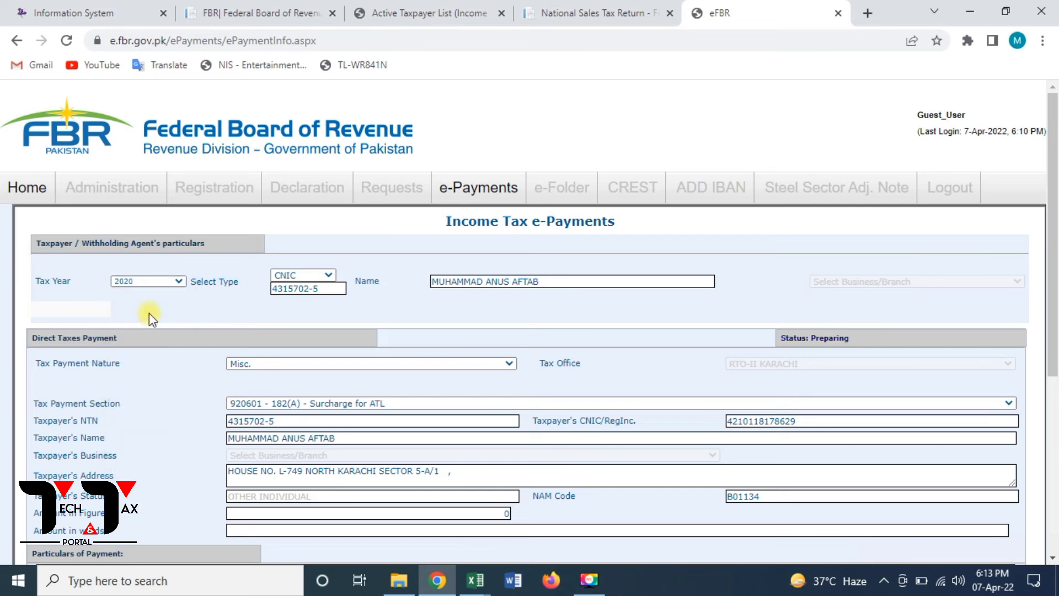
pyautogui.click(146, 280)
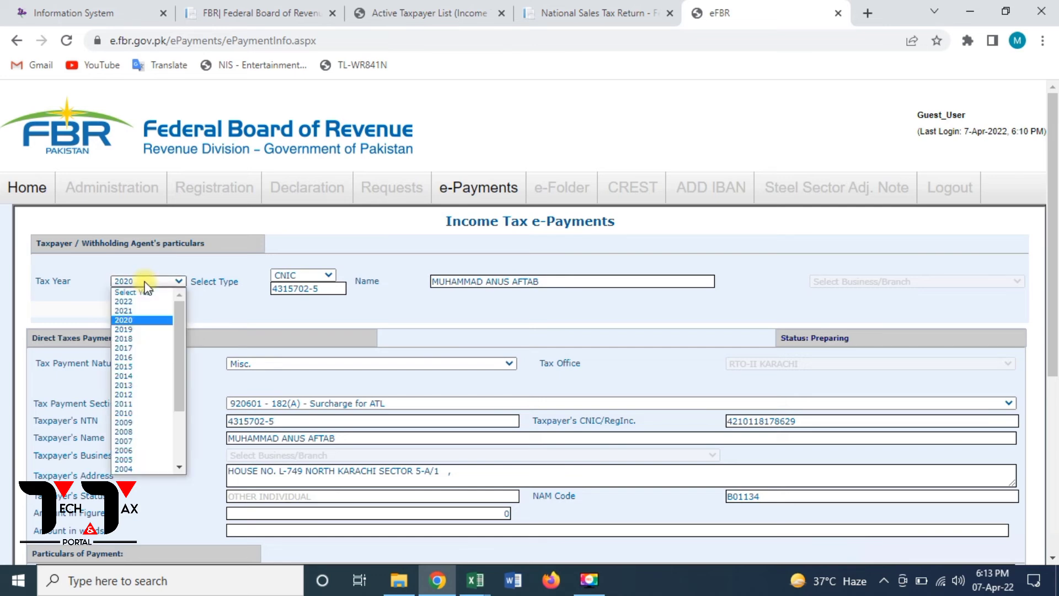
pyautogui.click(140, 311)
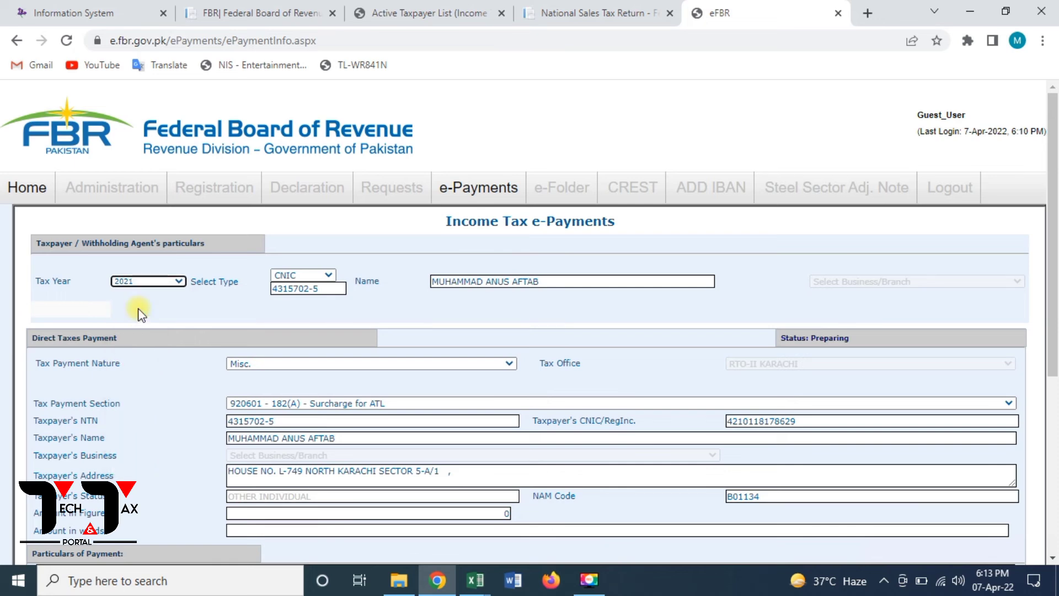
pyautogui.click(1055, 427)
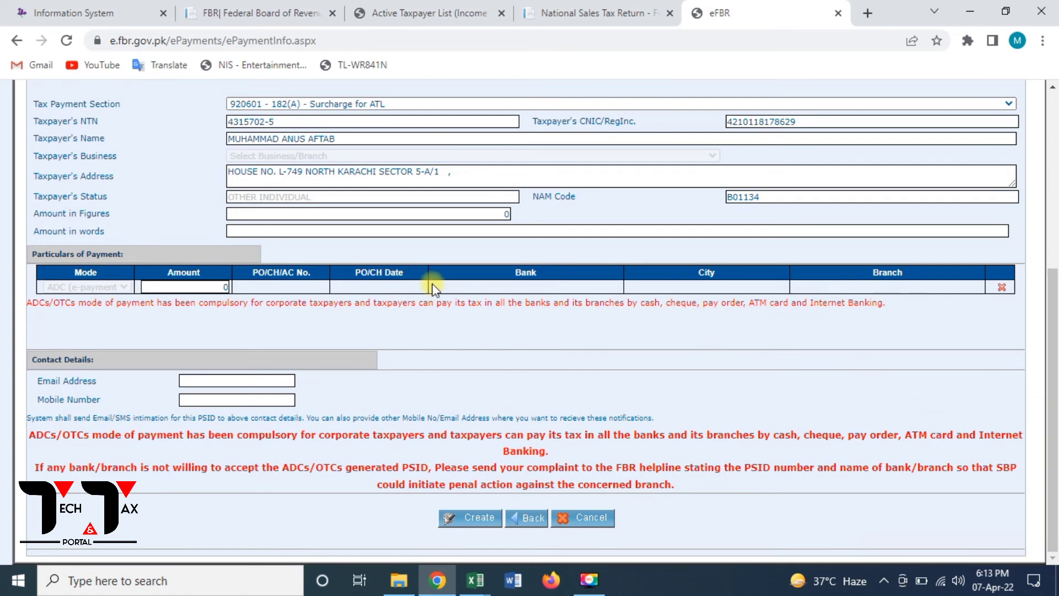
# - Enter 1000 as Amount in Figures so it reads One Thousand Rupees And No Paisas Only
pyautogui.click(478, 208)
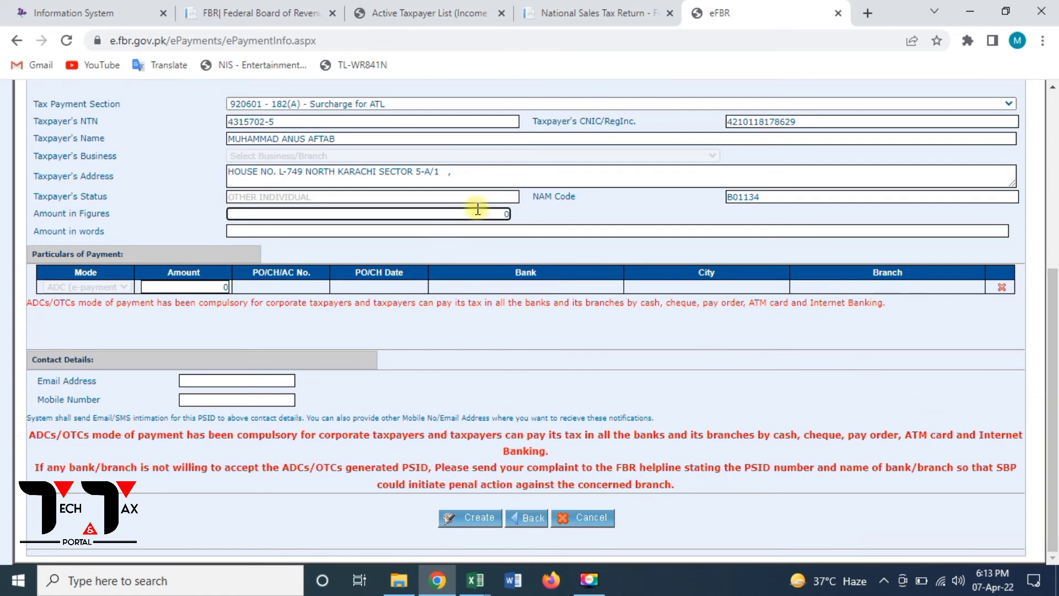
pyautogui.write('100')
pyautogui.press('BackSpace')
pyautogui.press('BackSpace')
pyautogui.press('BackSpace')
pyautogui.write('1000')
pyautogui.click(544, 331)
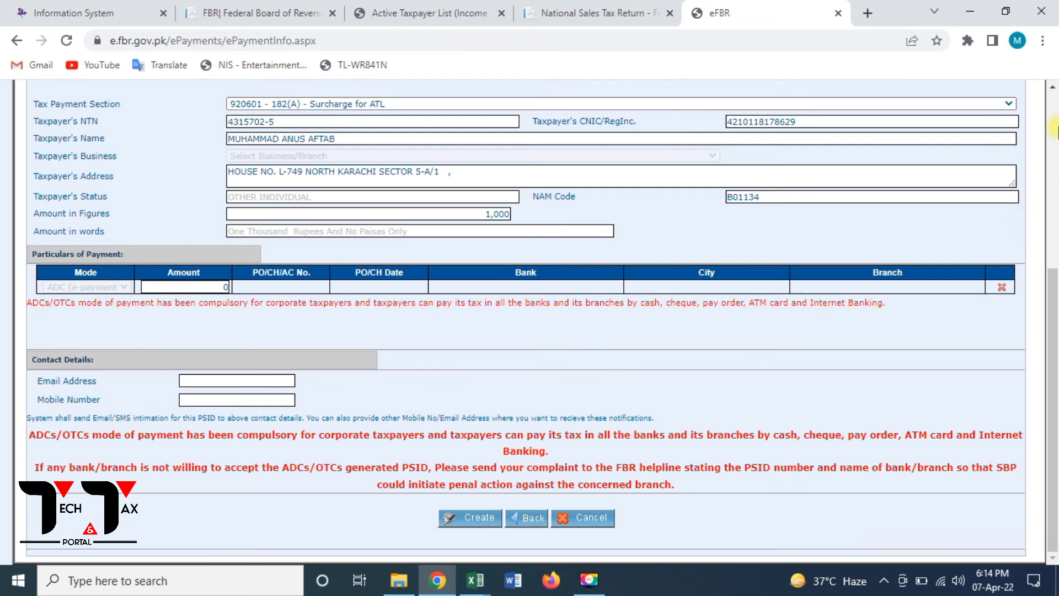
pyautogui.scroll(5, 1052, 95)
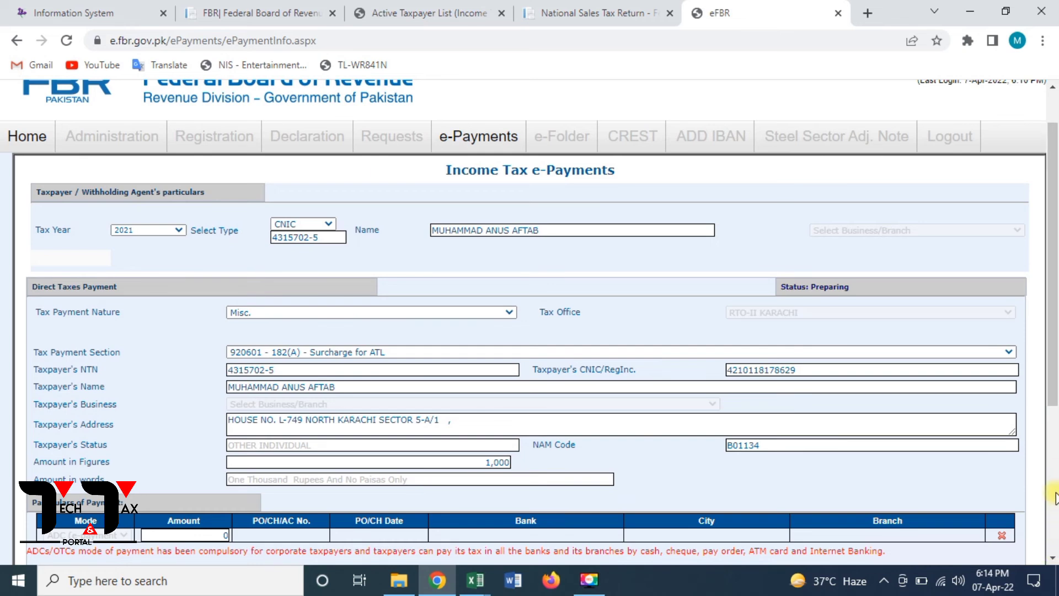
pyautogui.scroll(-5, 1054, 498)
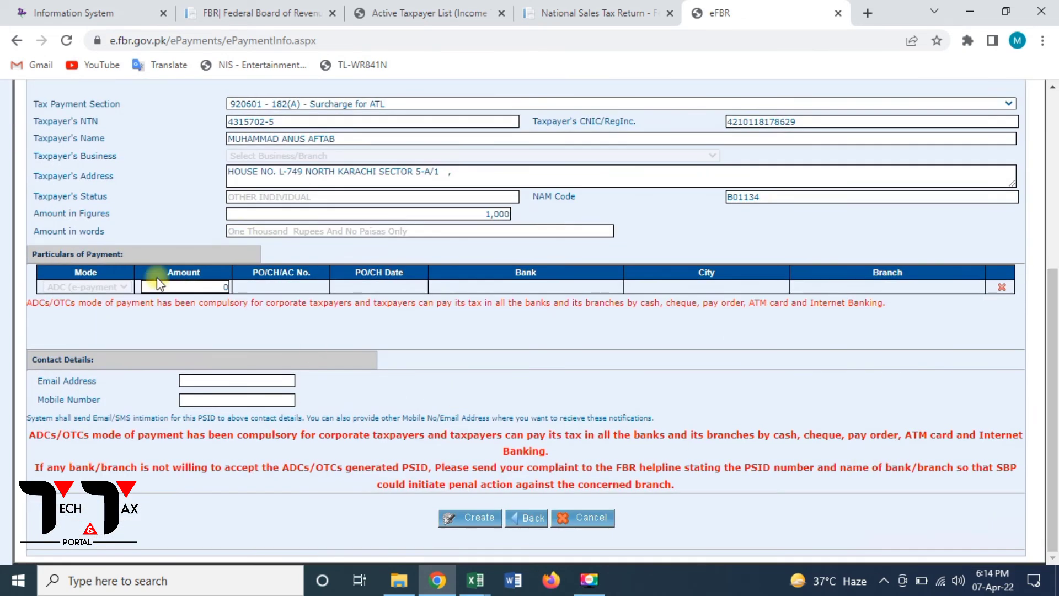
# - Enter 1,000 as the Amount in the ADC (e-payment) row
pyautogui.click(218, 288)
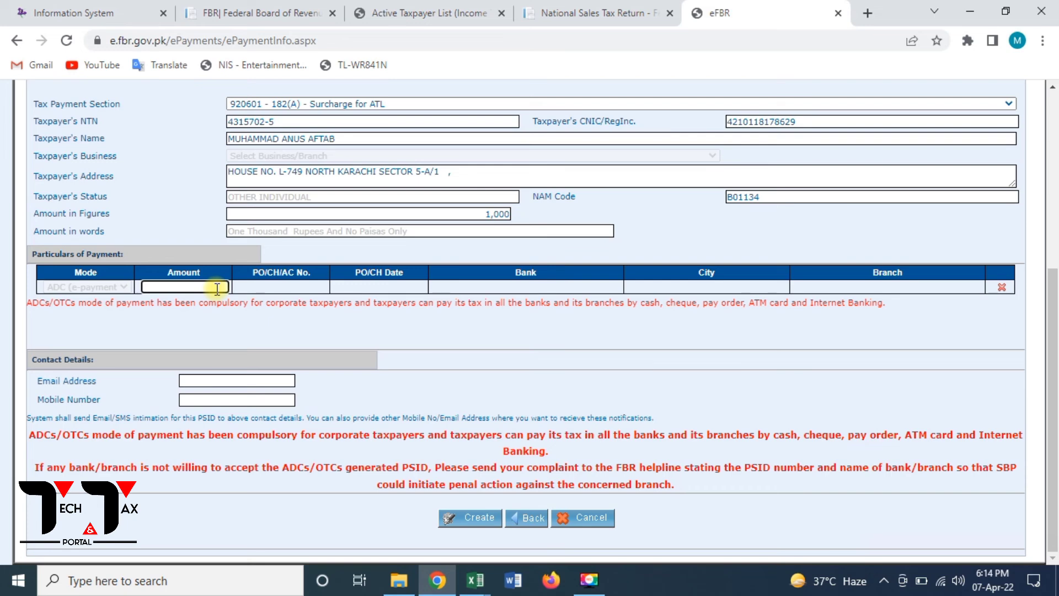
pyautogui.write('10000')
pyautogui.press('BackSpace')
pyautogui.click(240, 378)
pyautogui.click(232, 404)
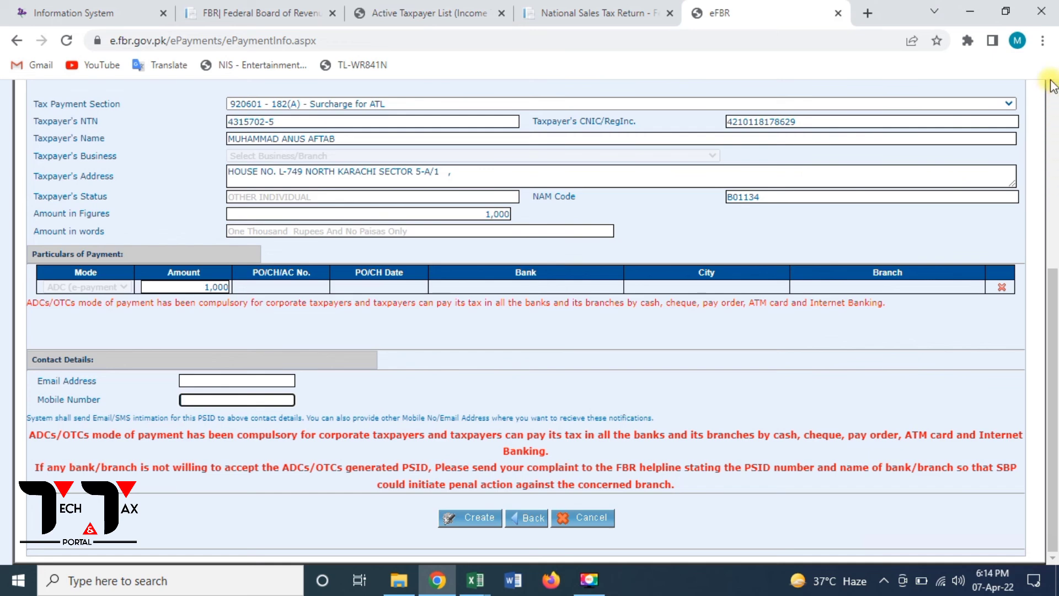
pyautogui.scroll(5, 1051, 86)
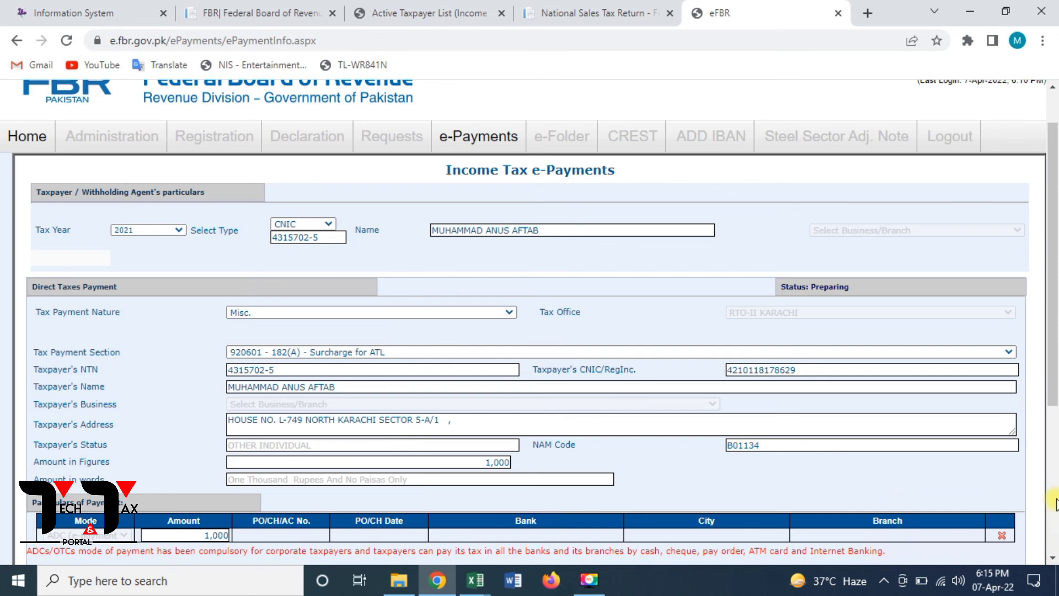
pyautogui.scroll(-5, 1055, 500)
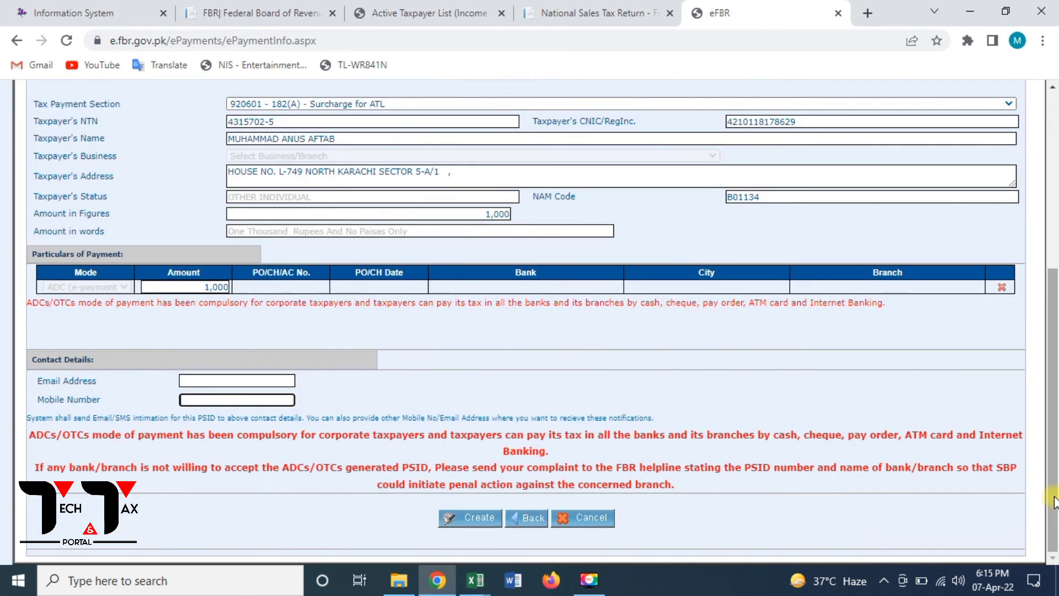